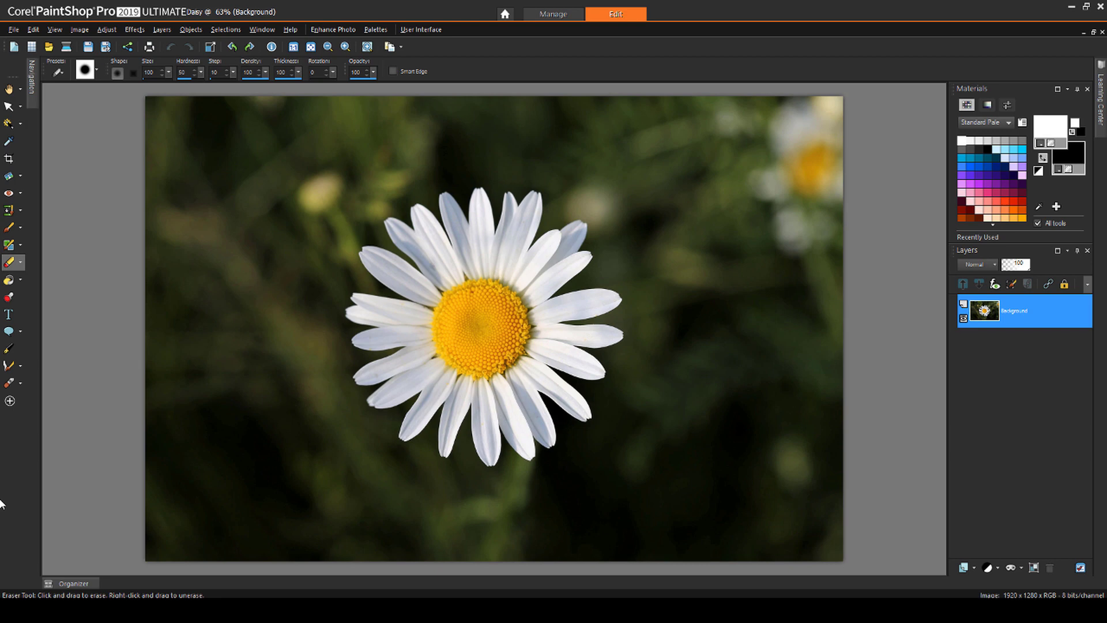
Switch to the Smart Selection Brush and make a trial selection of the daisy petals and yellow centre.
click(19, 128)
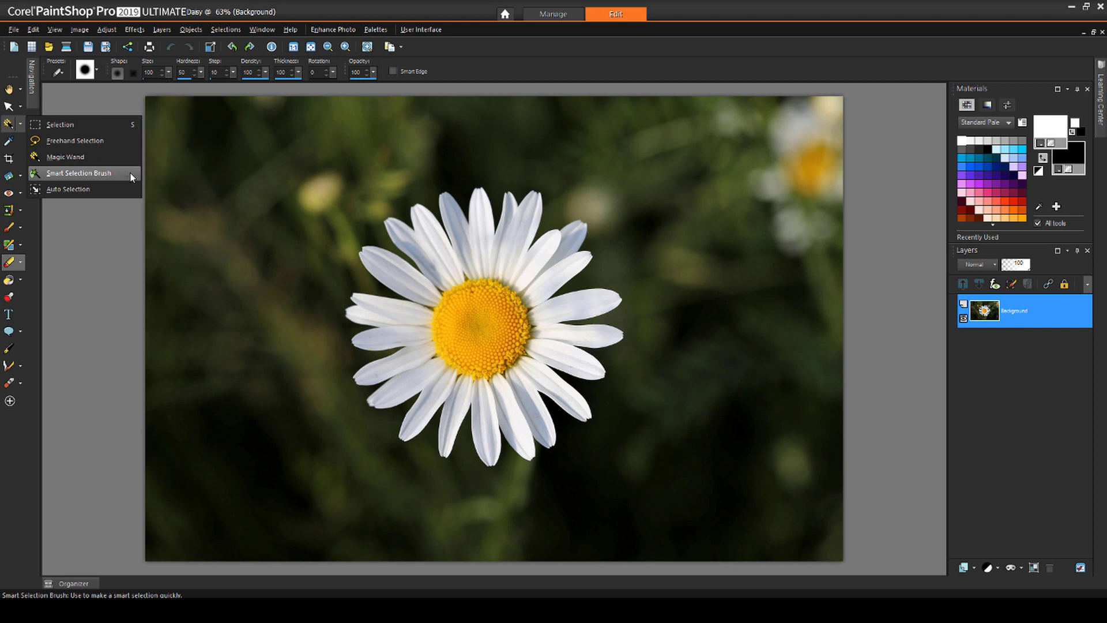
click(79, 173)
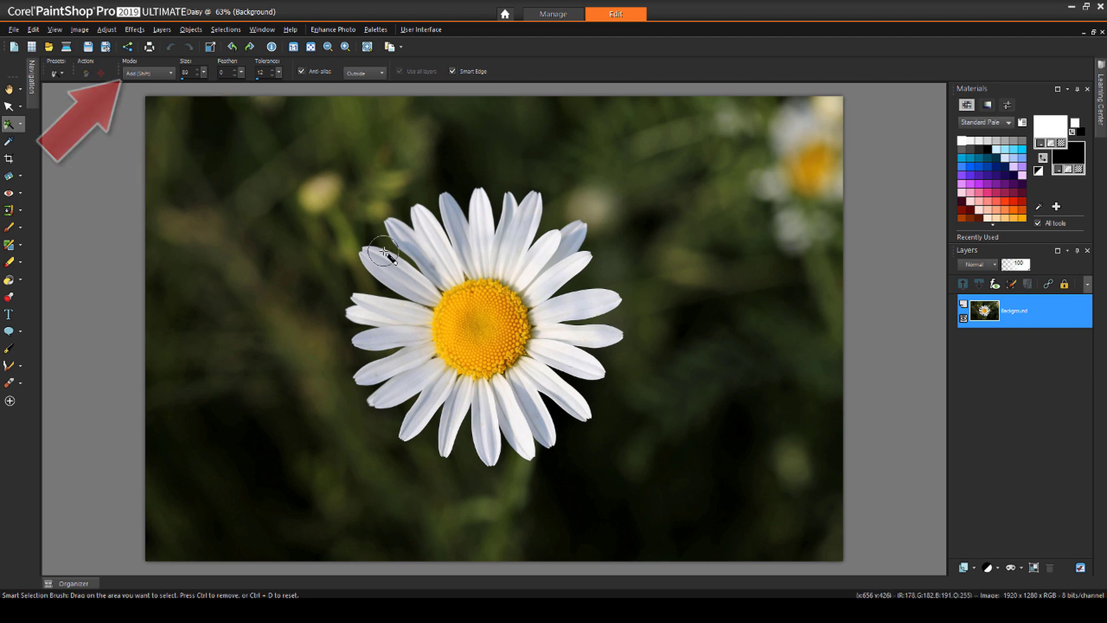
click(492, 260)
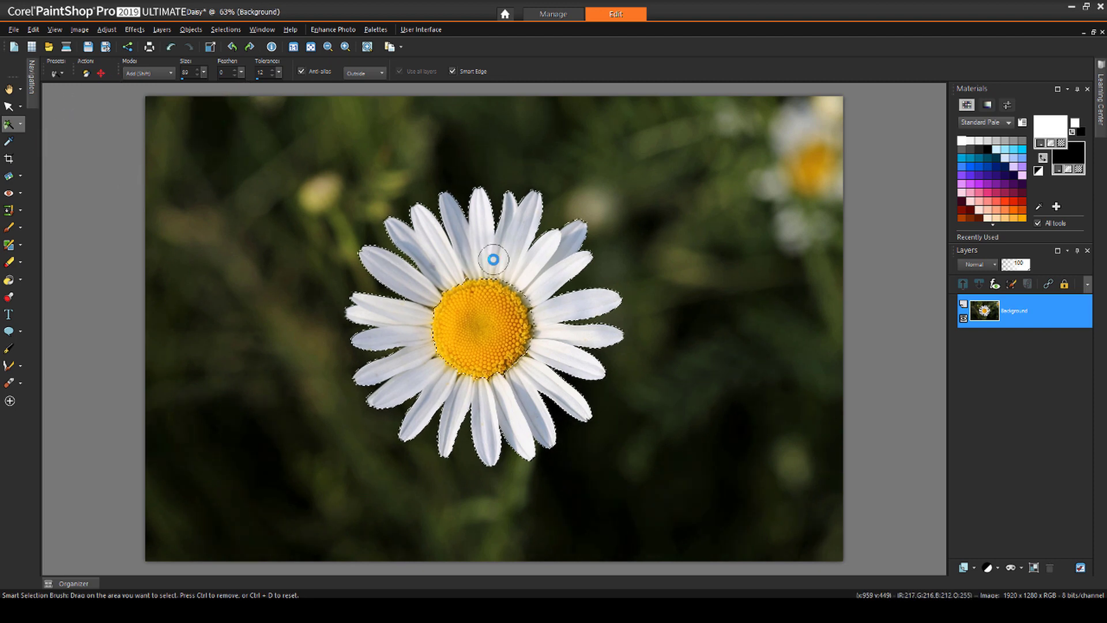
click(482, 321)
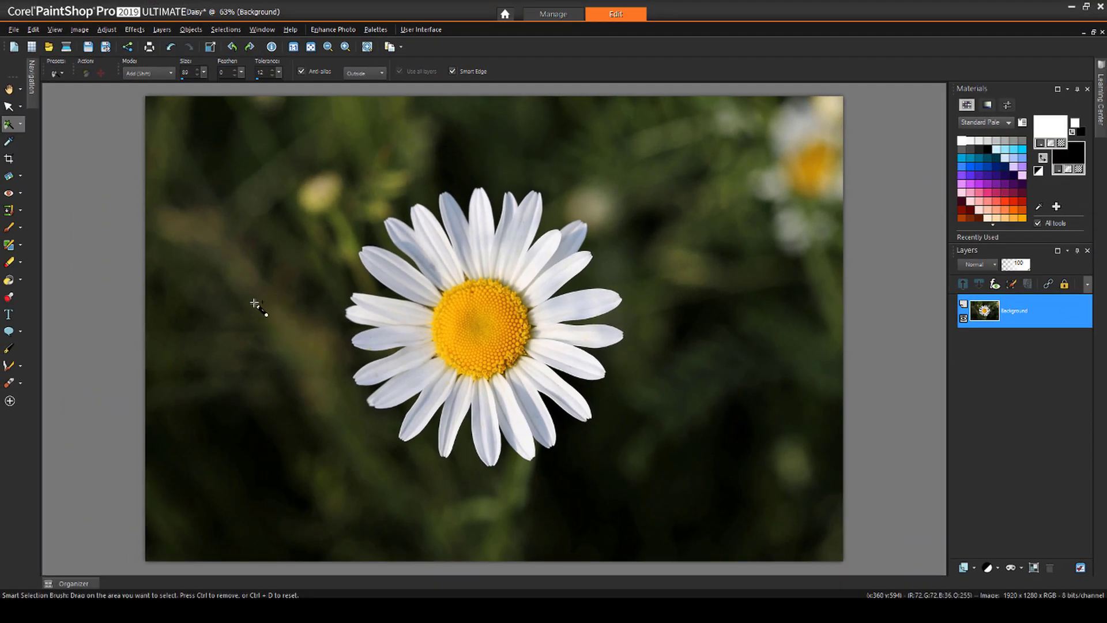
Select the daisy petals with the Magic Wand, then add the yellow centre to the selection.
click(20, 124)
click(89, 155)
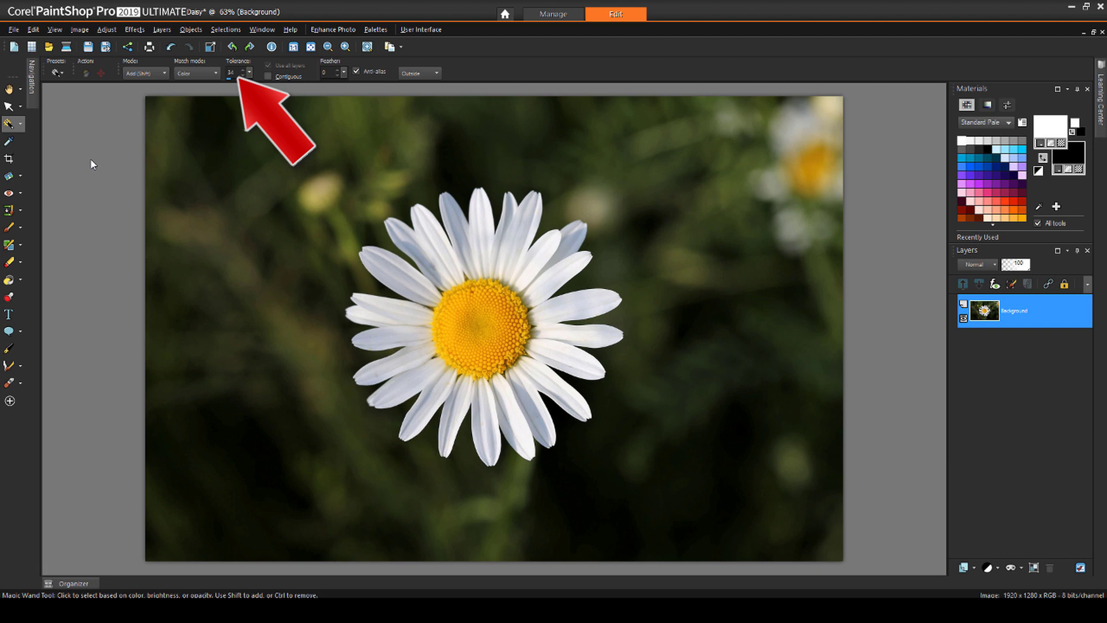
click(434, 243)
click(459, 298)
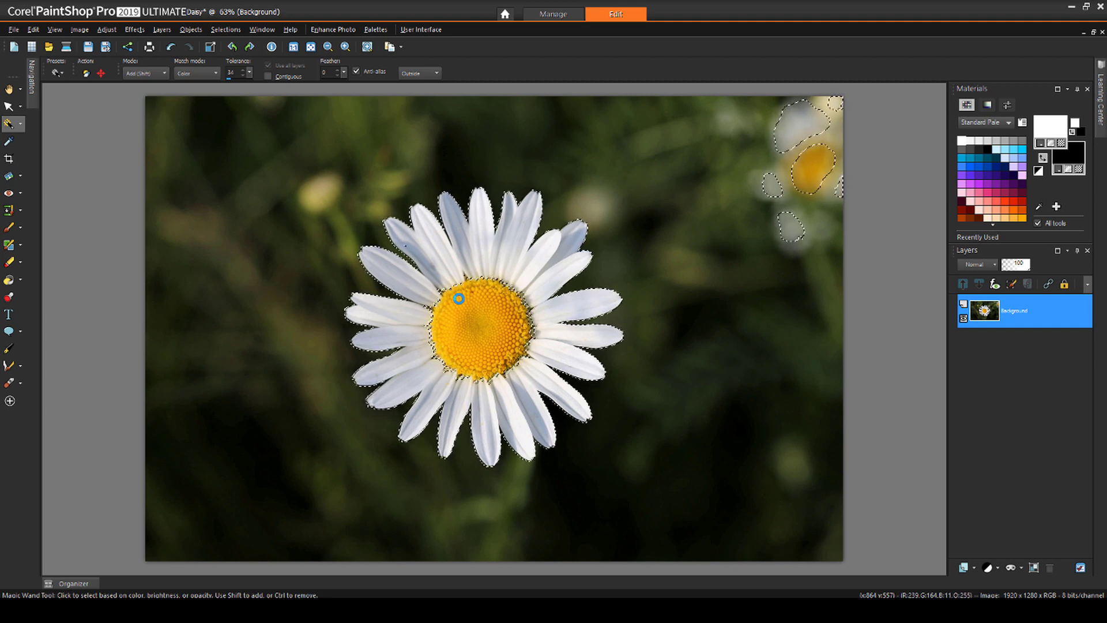
In Edit Selection mode, paint in the centre's rim at brush size 20 and erase the top-right flower patches.
click(1013, 285)
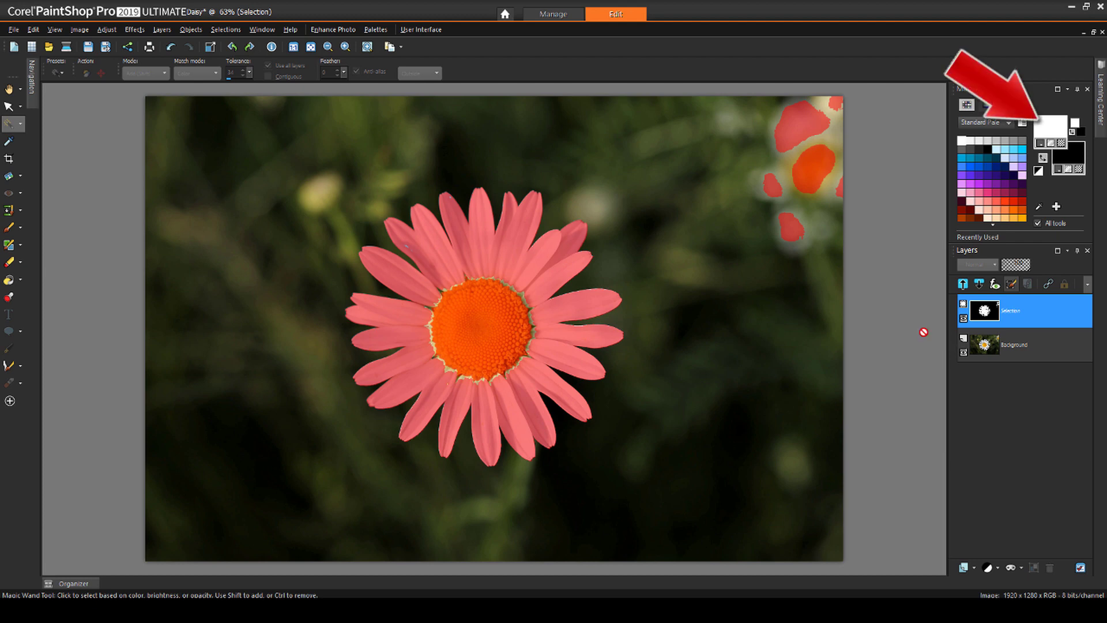
click(8, 226)
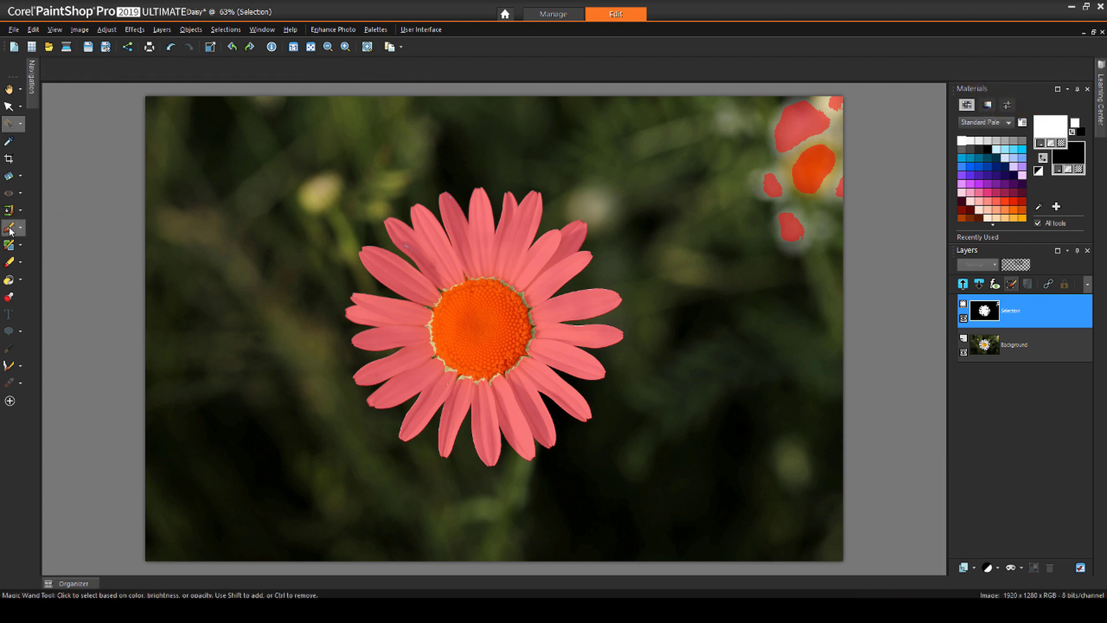
mouse_move(417, 300)
mouse_down()
mouse_move(460, 283)
mouse_move(441, 295)
mouse_move(433, 319)
mouse_move(441, 363)
mouse_move(460, 374)
mouse_move(530, 352)
mouse_move(535, 323)
mouse_move(507, 288)
mouse_up()
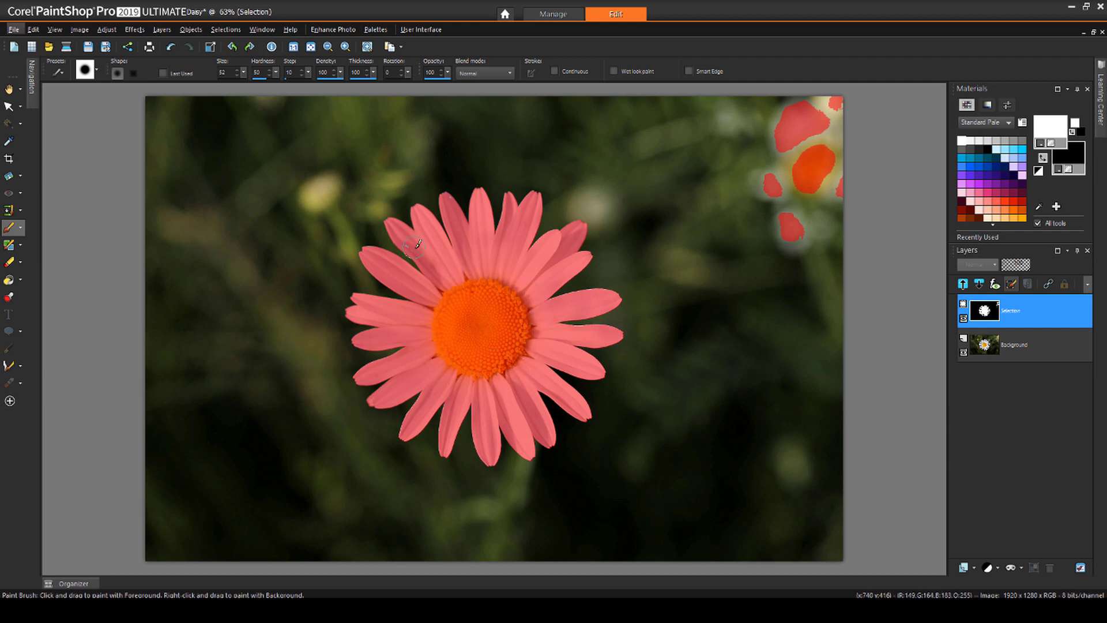
drag(461, 210, 455, 201)
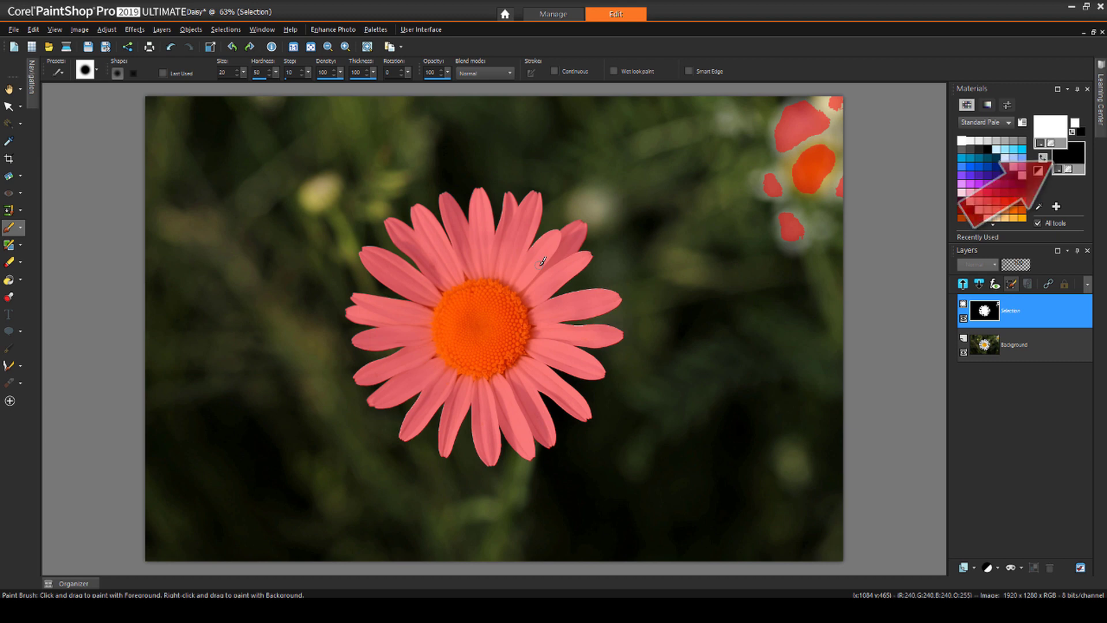
click(9, 262)
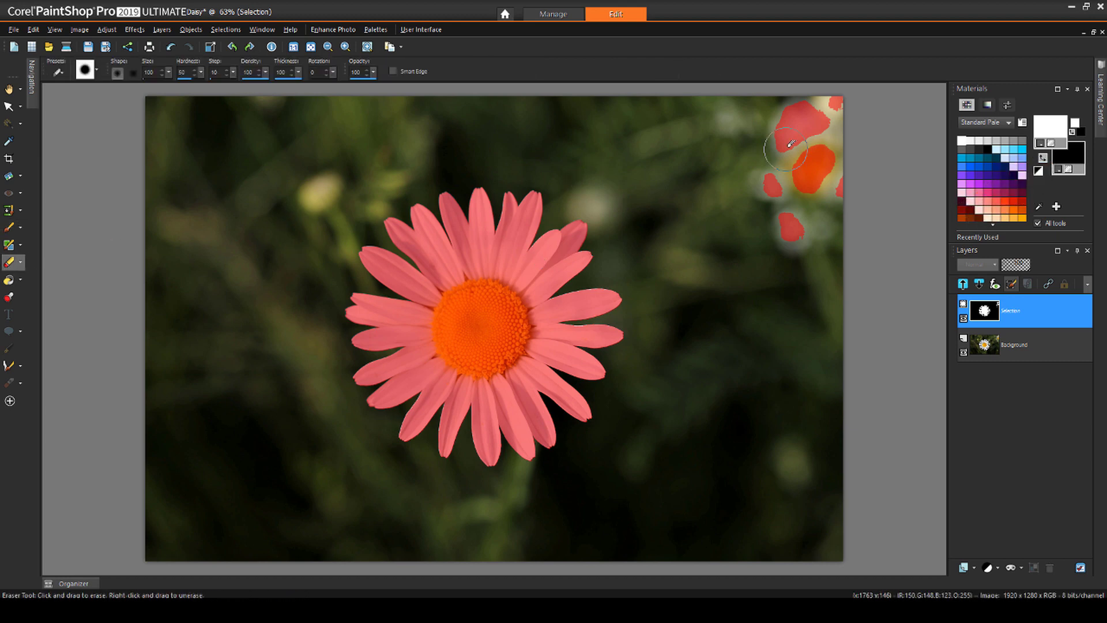
mouse_move(790, 116)
mouse_down()
mouse_move(823, 117)
mouse_move(780, 171)
mouse_move(755, 167)
mouse_move(776, 195)
mouse_move(836, 173)
mouse_up()
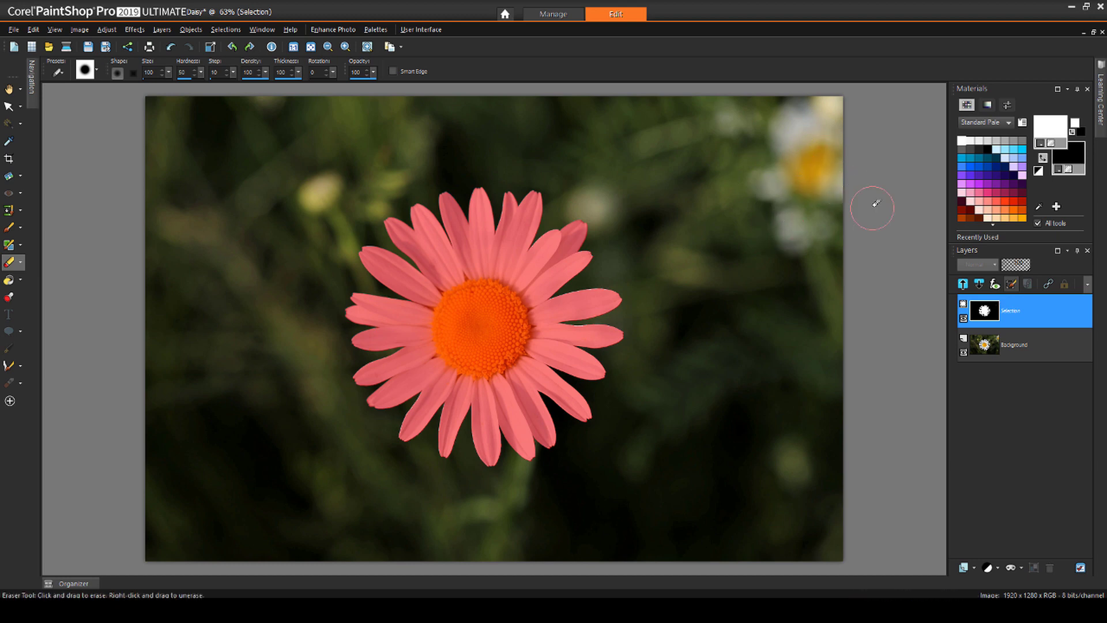
Exit Edit Selection and expand the daisy selection by 15 pixels with Selections > Modify > Expand.
click(1013, 285)
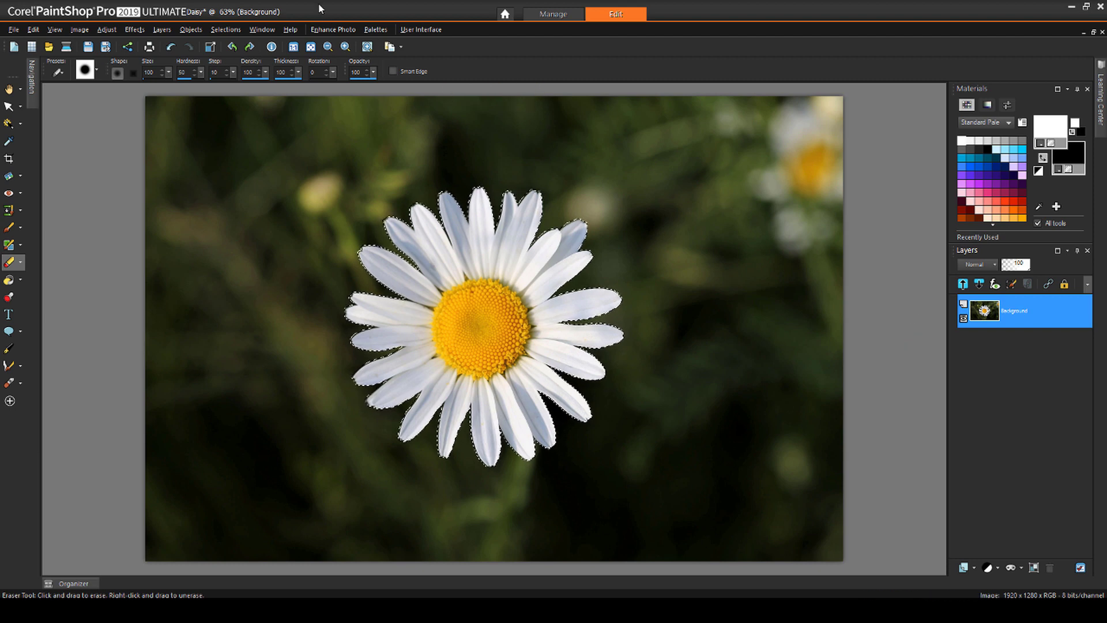
click(240, 31)
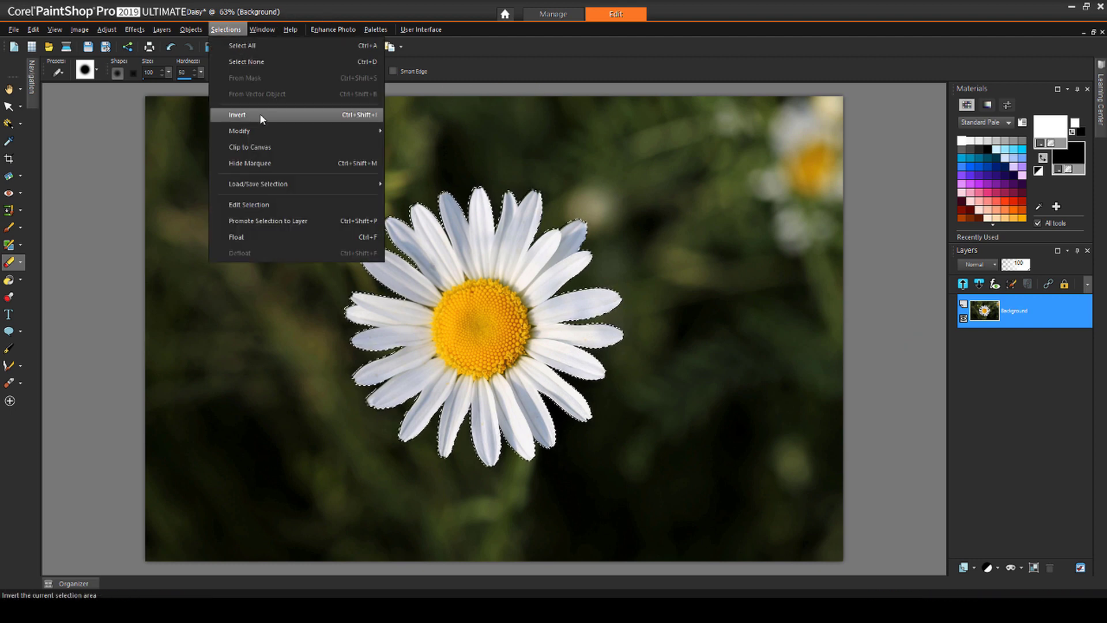
mouse_move(270, 136)
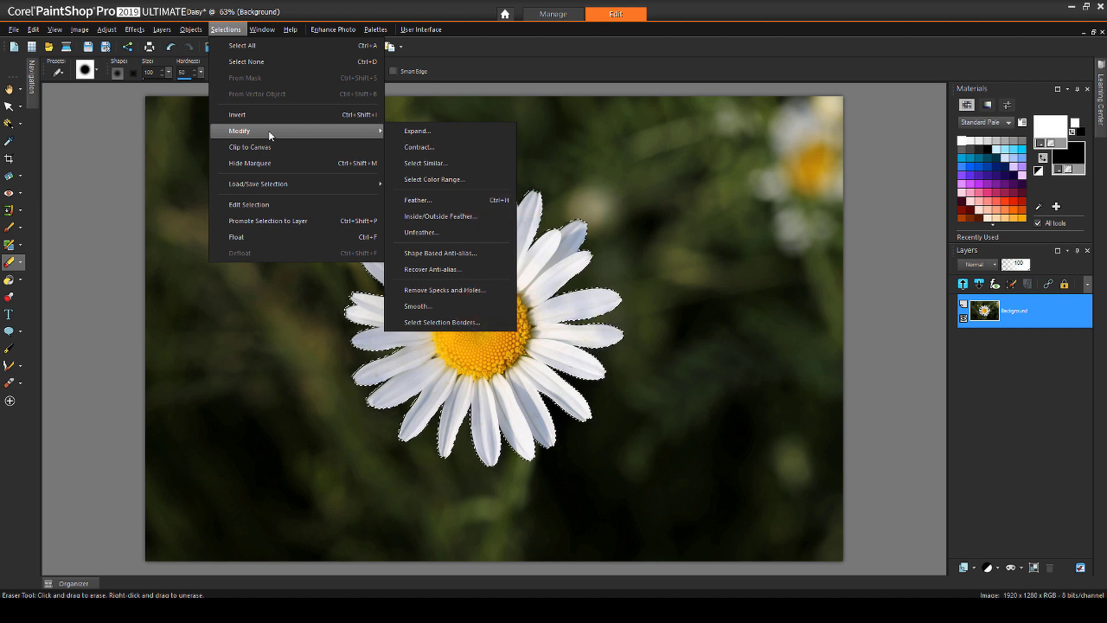
click(451, 131)
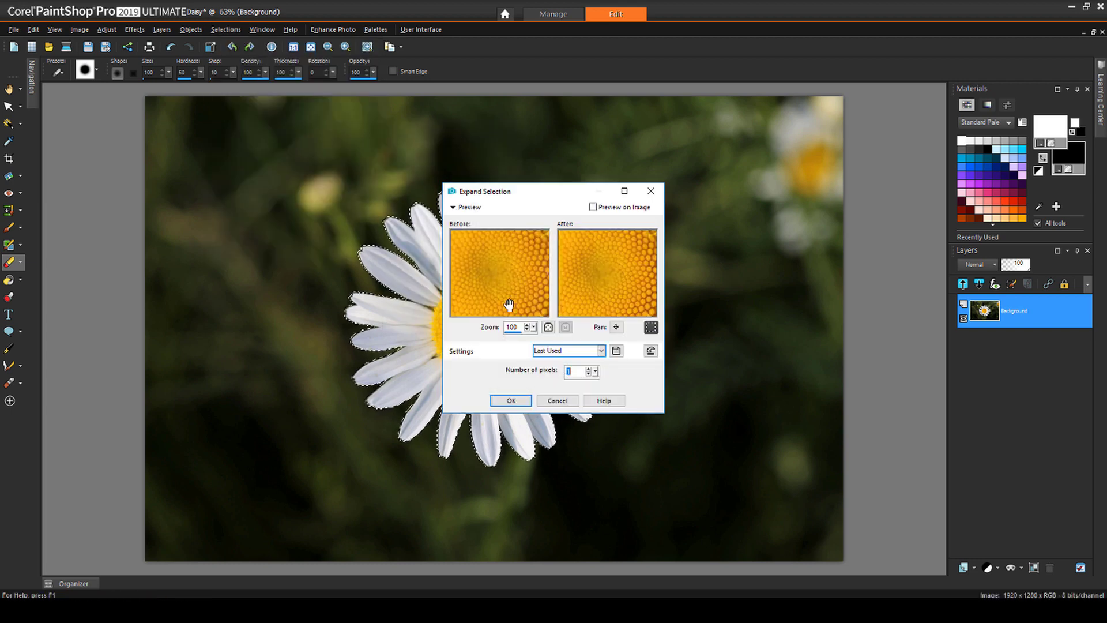
mouse_move(478, 292)
mouse_down()
mouse_move(481, 266)
mouse_move(507, 288)
mouse_move(492, 278)
mouse_up()
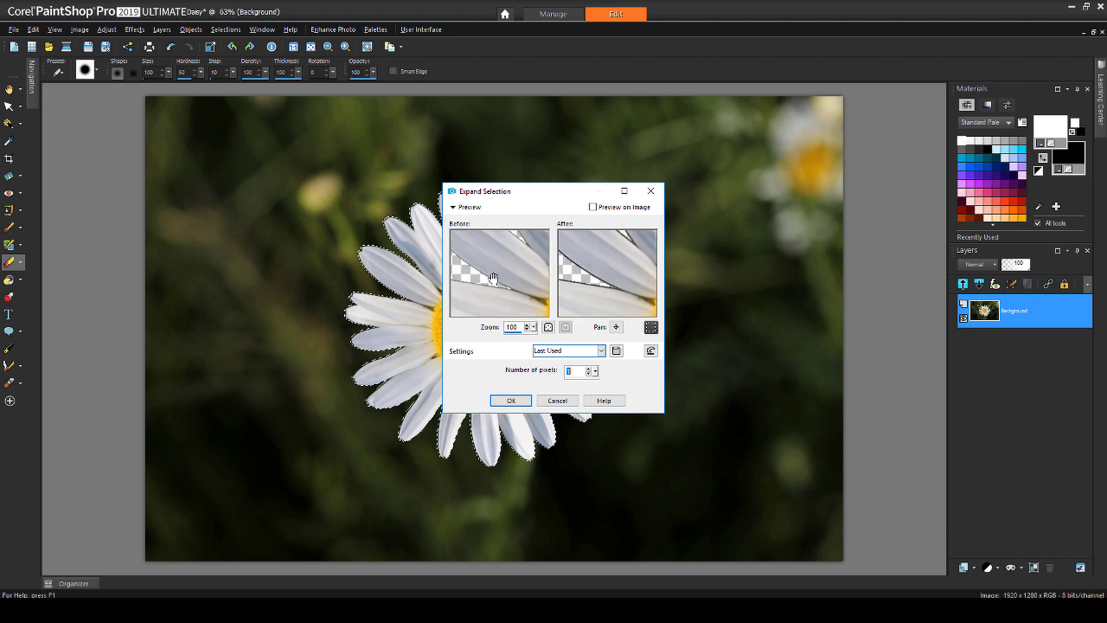
click(588, 369)
text(5)
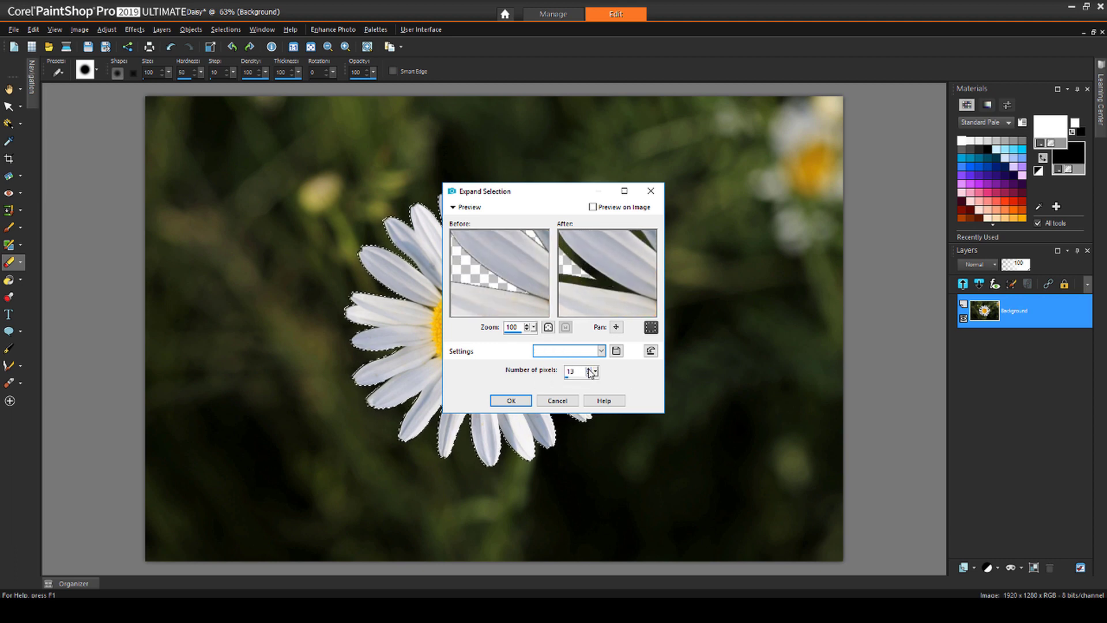
drag(586, 288, 612, 261)
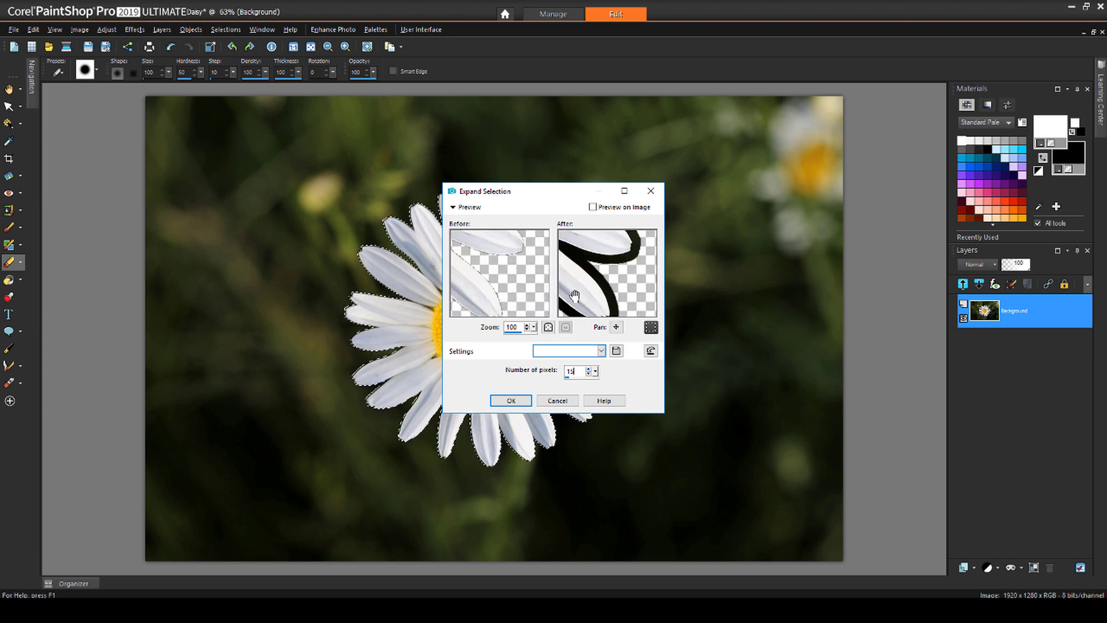
mouse_move(574, 295)
mouse_down()
mouse_move(603, 306)
mouse_move(580, 296)
mouse_up()
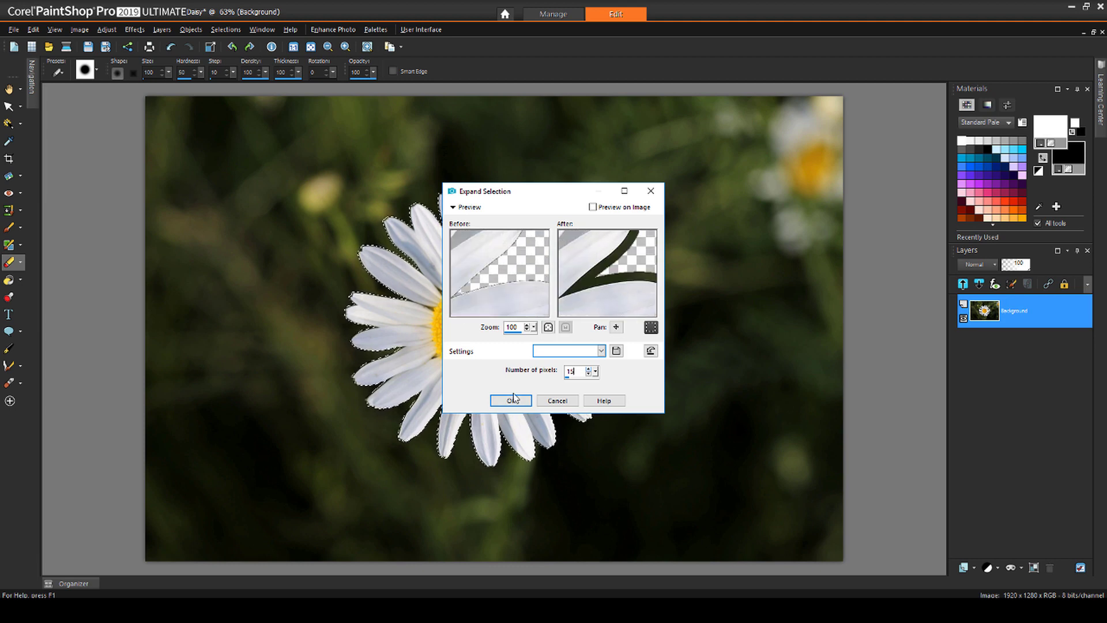
click(530, 398)
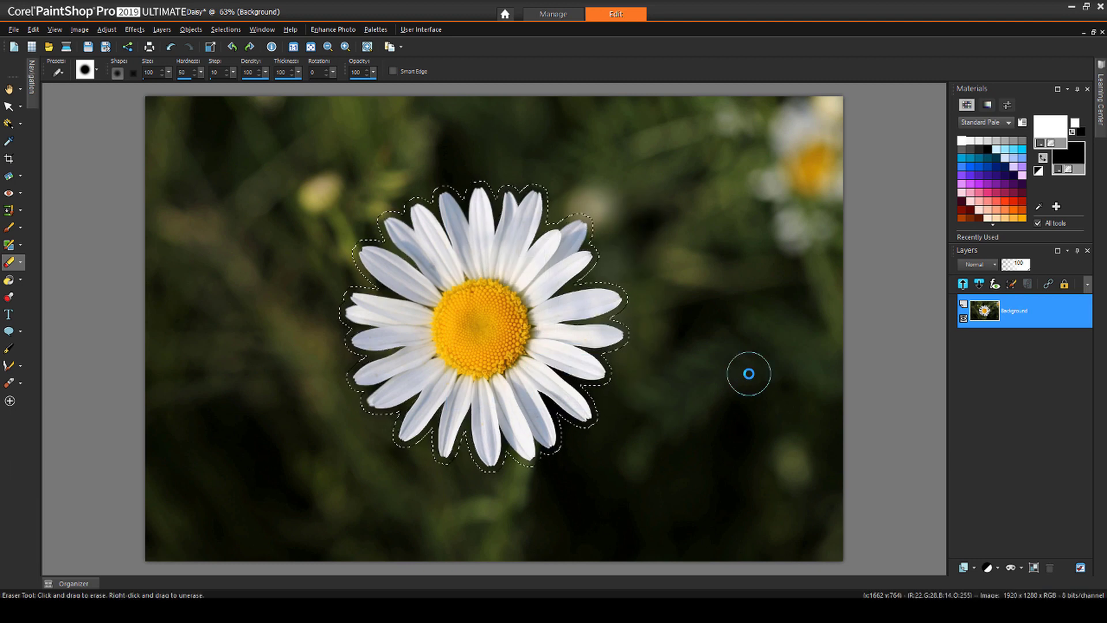
Mask out the background around the daisy and soften the mask edge with Gaussian Blur.
click(1019, 568)
click(1045, 529)
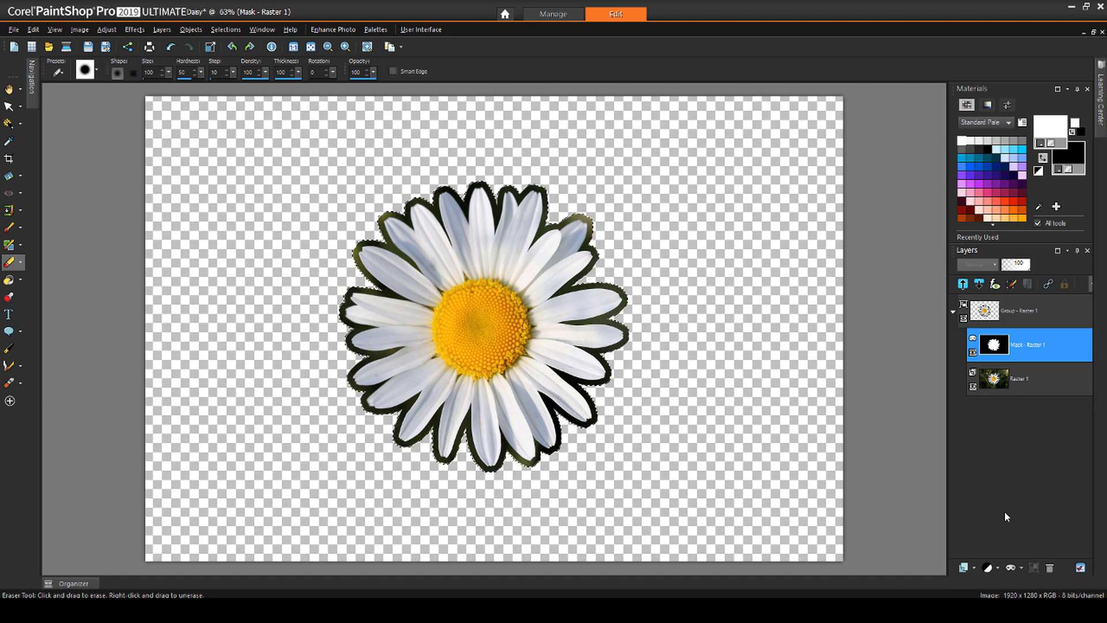
click(110, 30)
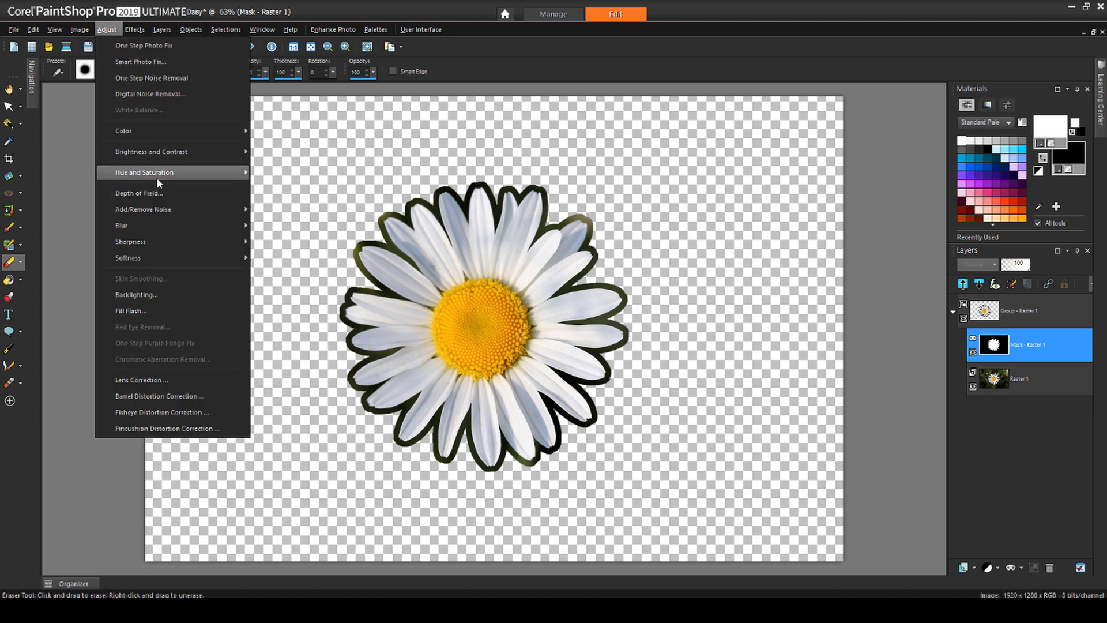
mouse_move(151, 229)
click(293, 273)
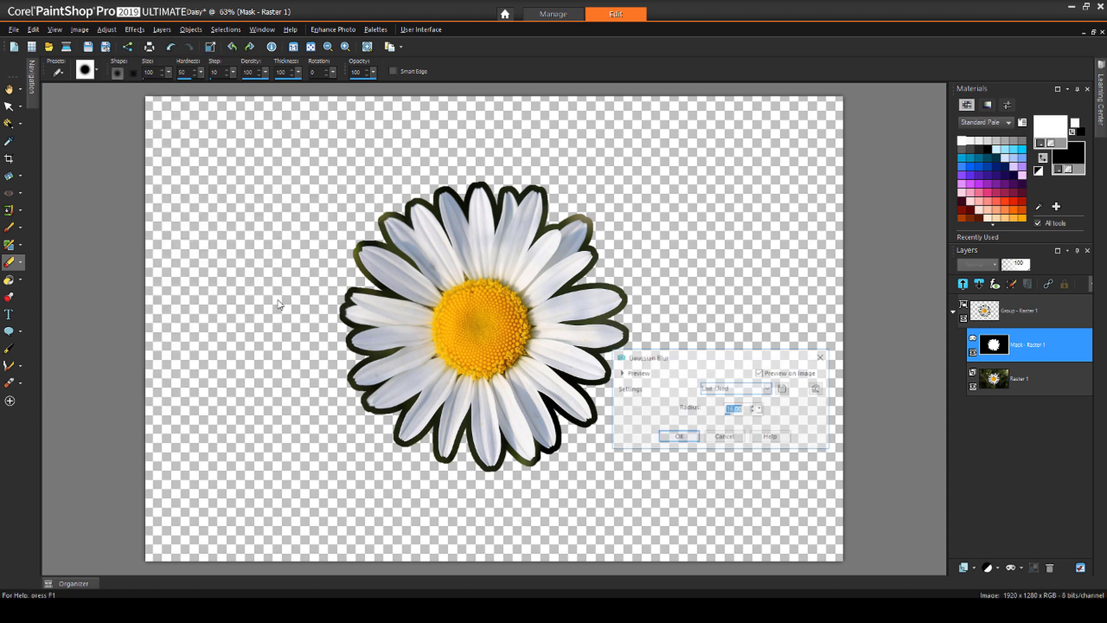
click(678, 436)
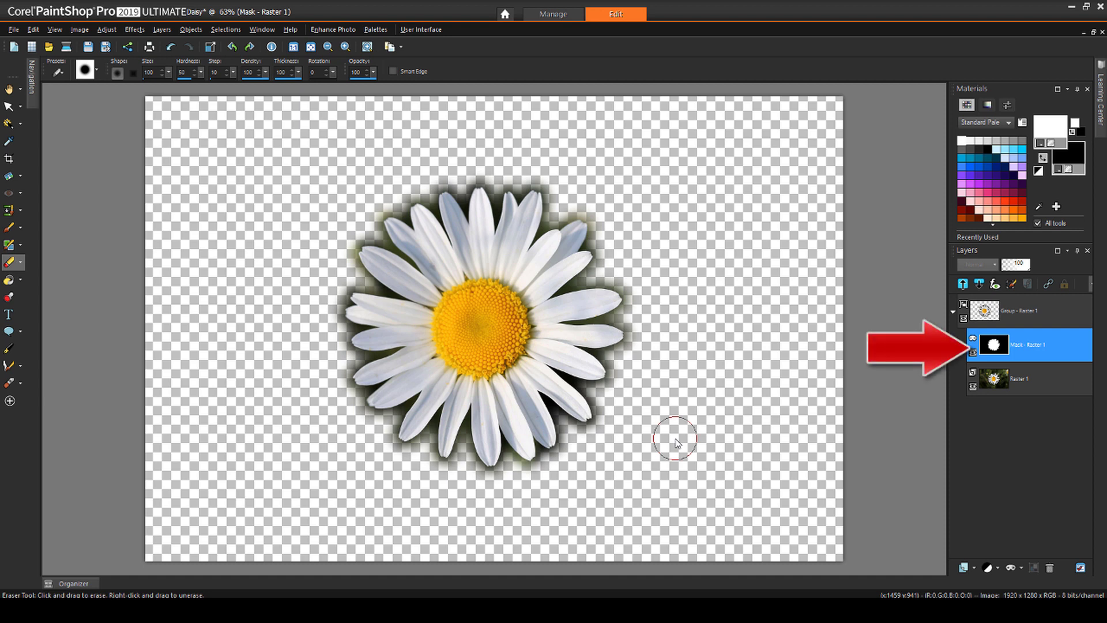
Save the daisy mask to disk via Layers > Load/Save Mask > Save Mask To Disk.
click(162, 29)
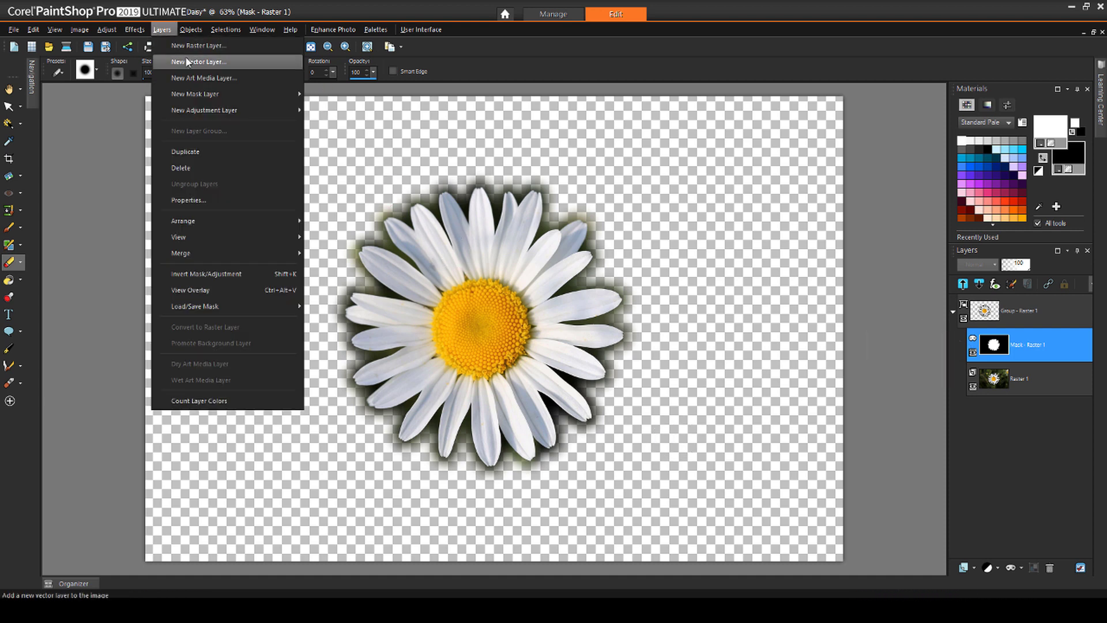
mouse_move(248, 306)
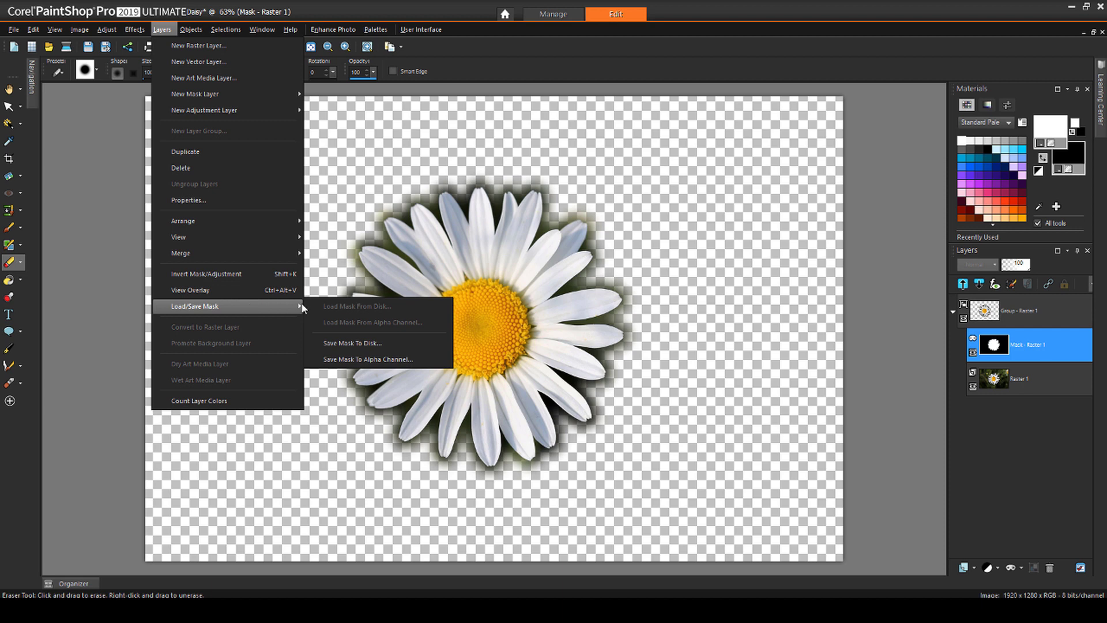
click(388, 343)
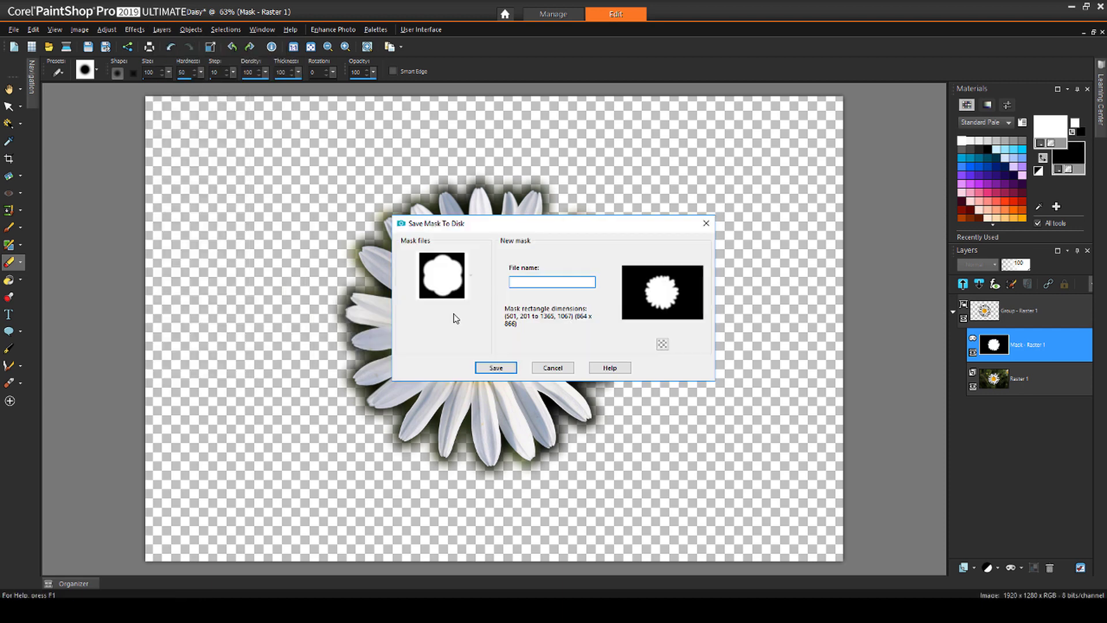
click(496, 367)
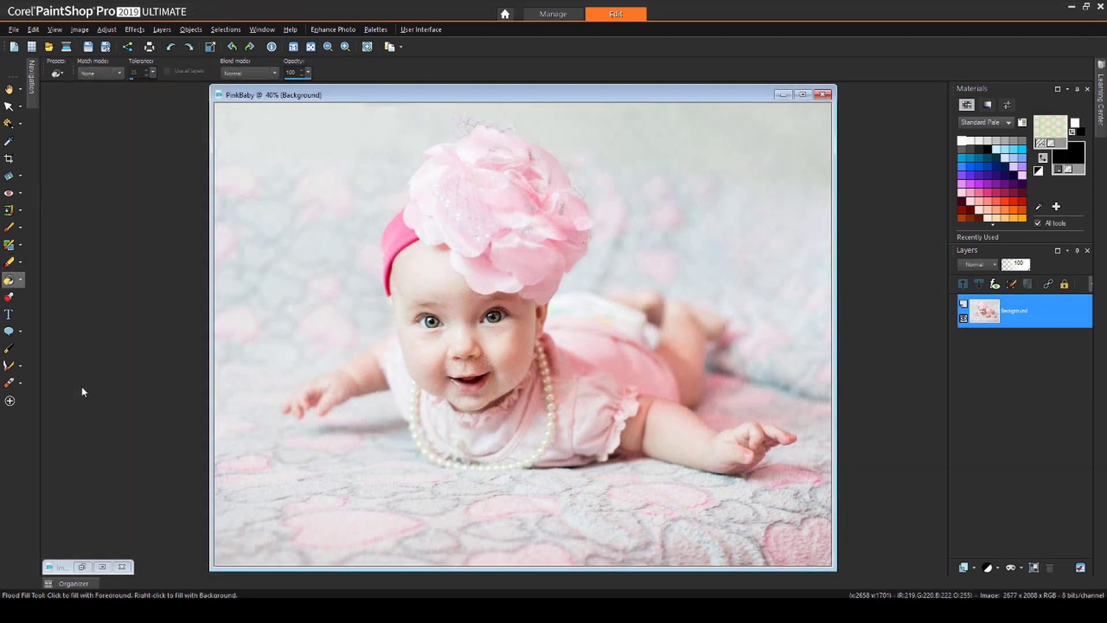
Load the saved daisy mask from disk onto the PinkBaby photo.
click(162, 30)
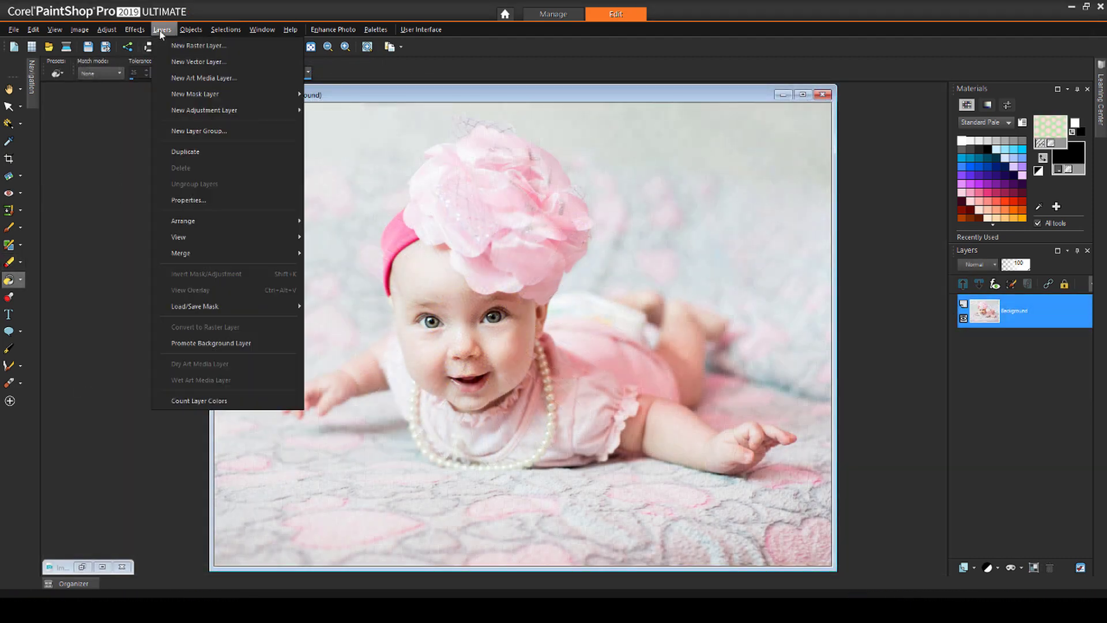
mouse_move(256, 310)
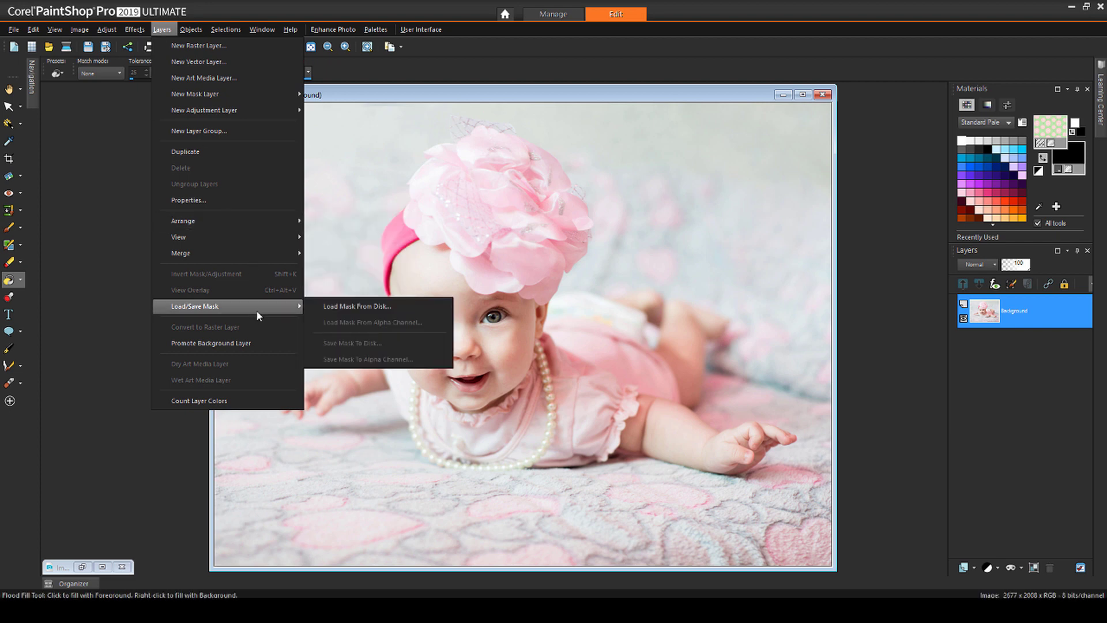
click(328, 309)
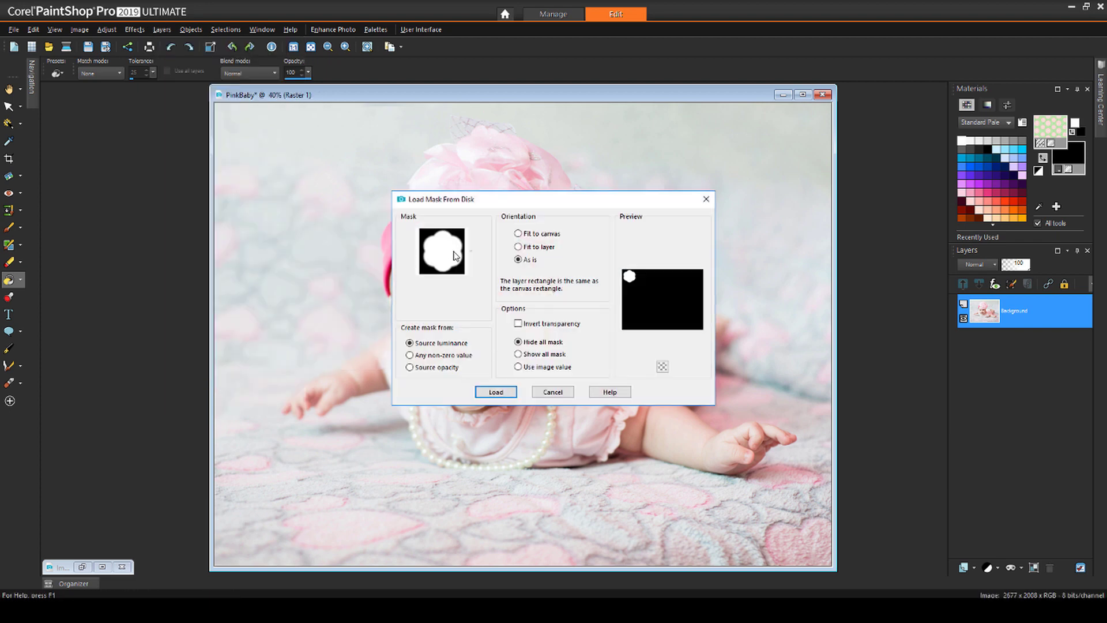
click(469, 255)
click(627, 322)
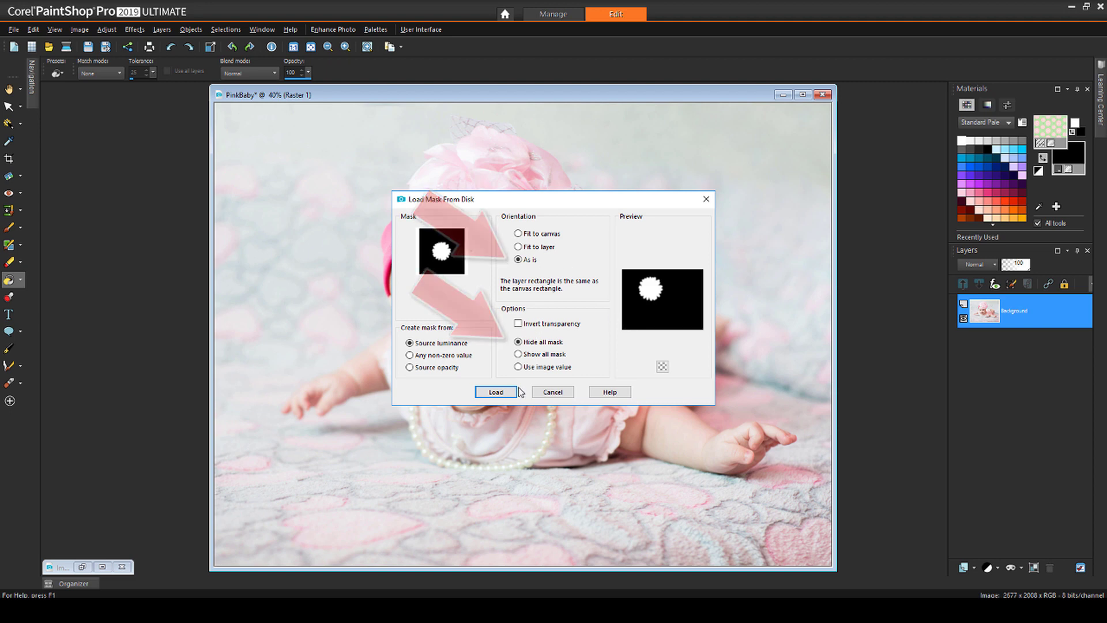
click(496, 392)
Enlarge the daisy mask with the Pick tool to roughly 257% by 218% around the baby.
click(8, 106)
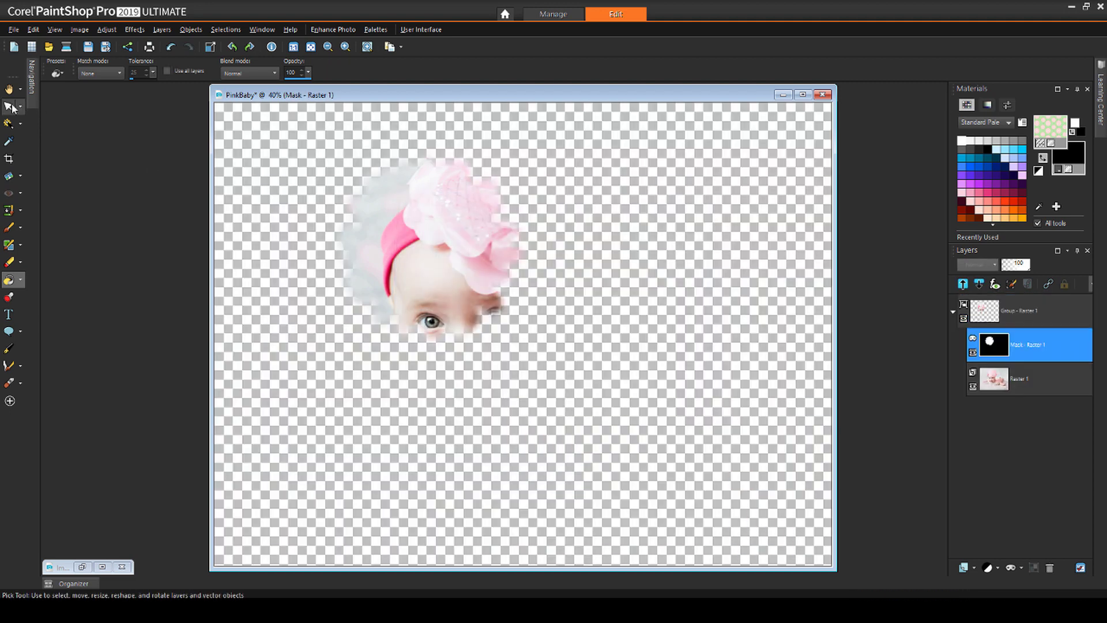
drag(534, 353, 689, 507)
drag(689, 328, 720, 329)
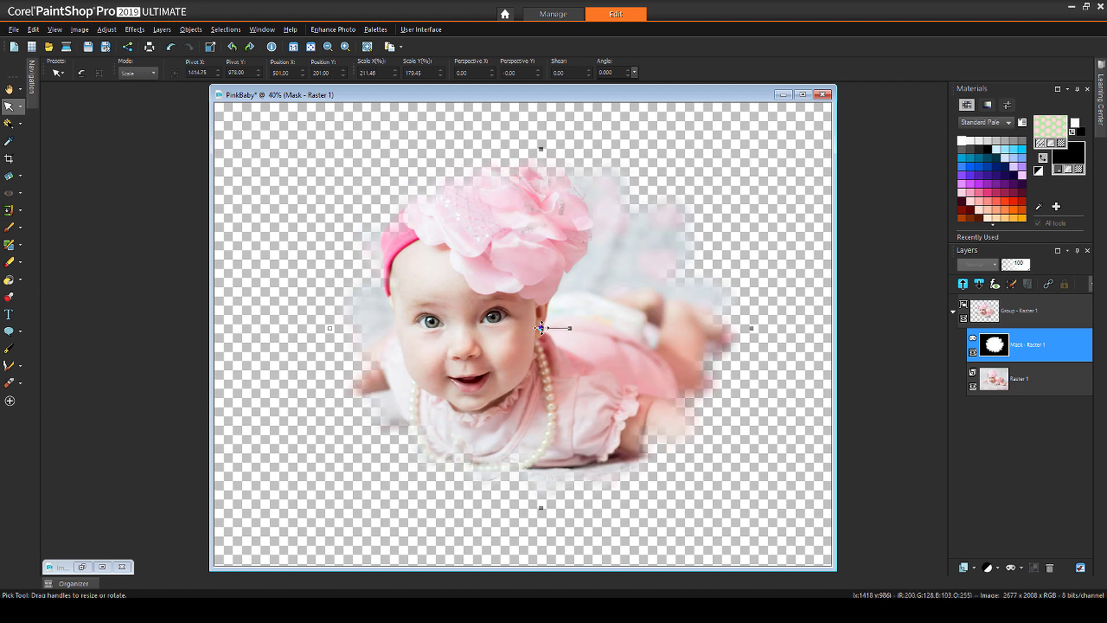
drag(329, 329, 246, 328)
drag(246, 507, 248, 549)
drag(718, 149, 758, 115)
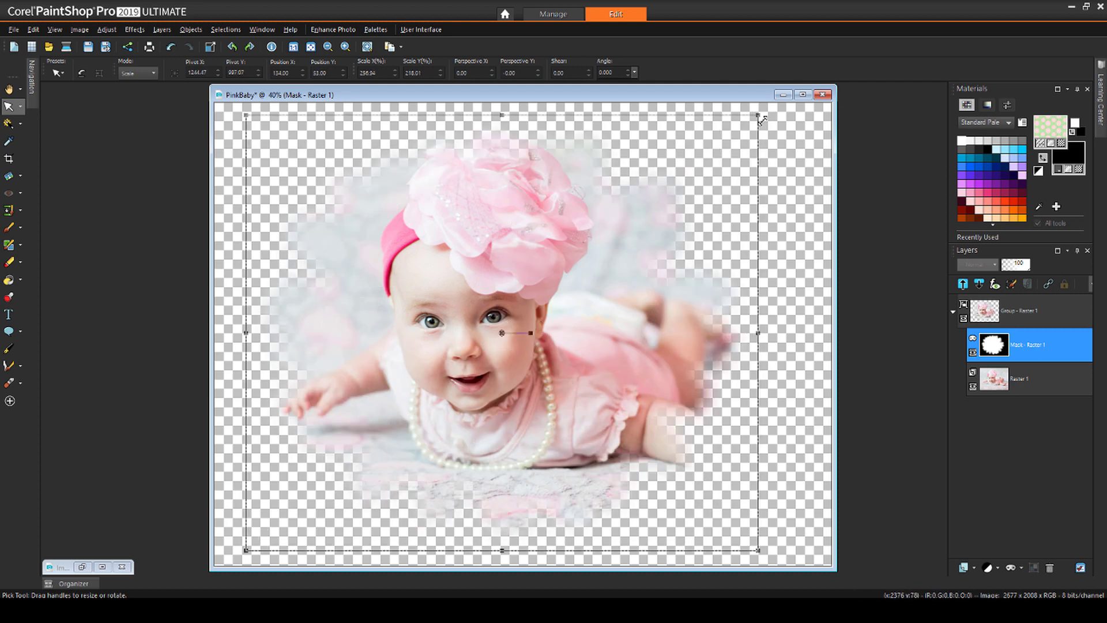
drag(693, 354, 713, 353)
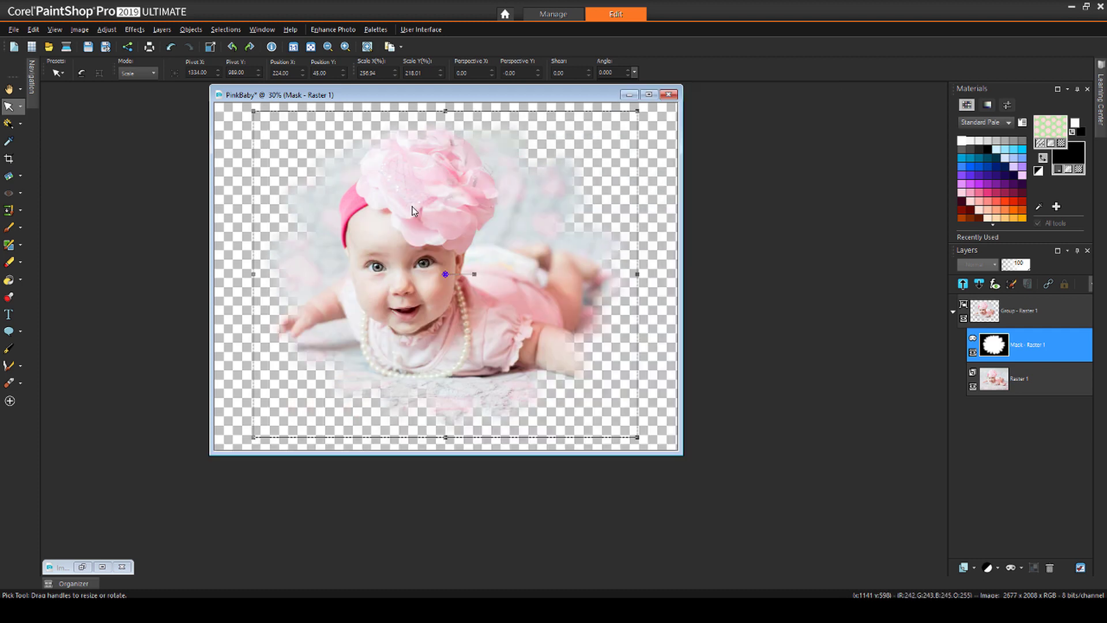
Copy PinkBaby's masked Group - Raster 1 layer onto the green patterned Image6.
scroll(574, 151, down, 2)
drag(403, 94, 306, 110)
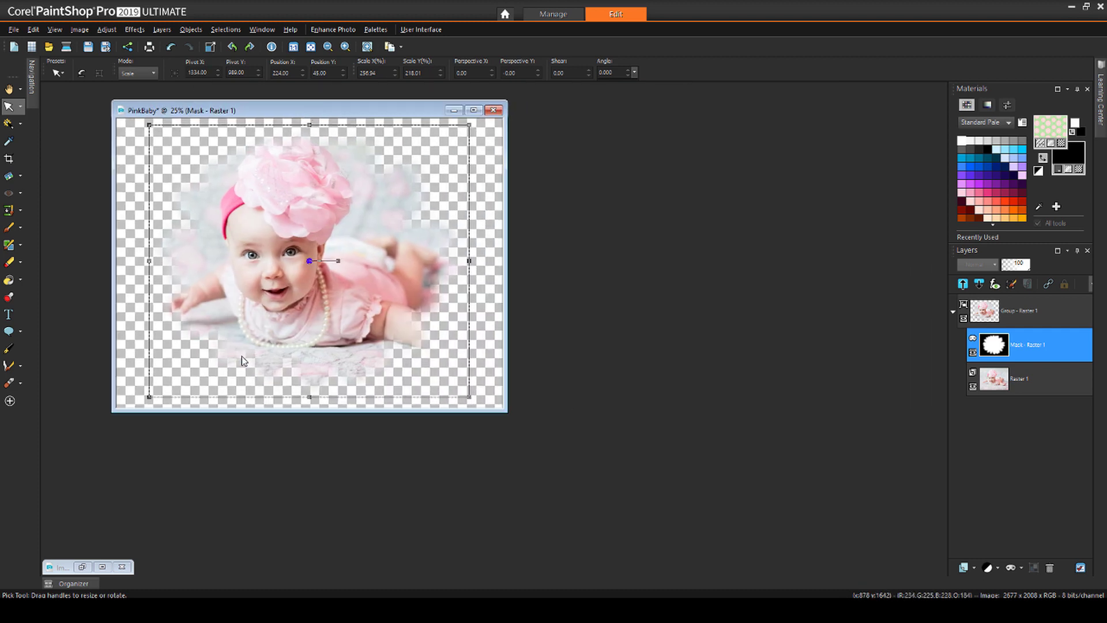
click(82, 567)
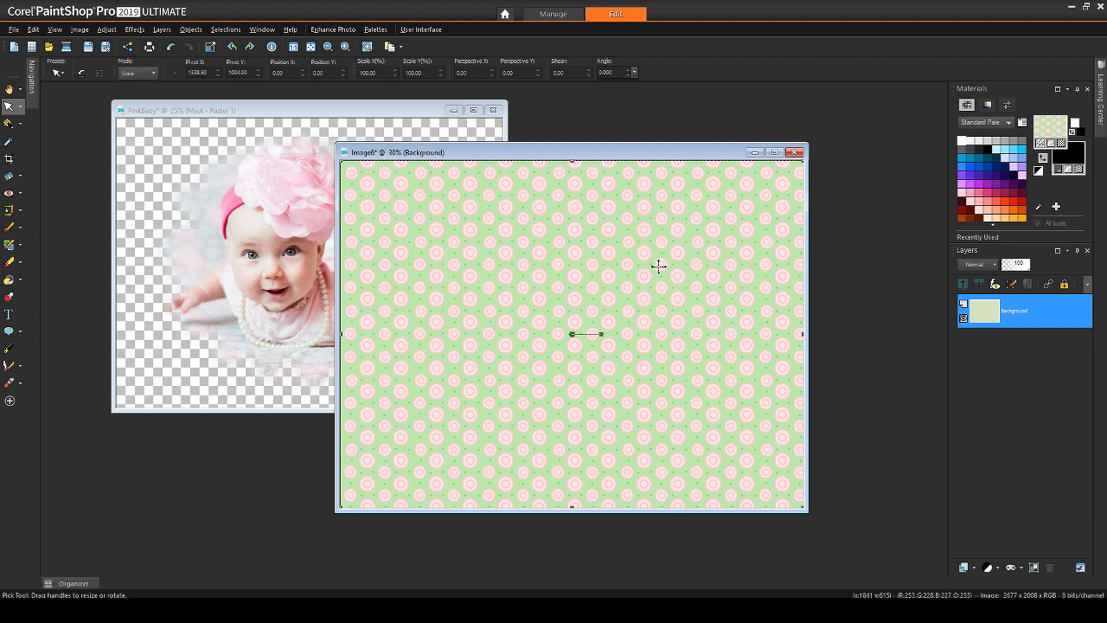
key(s)
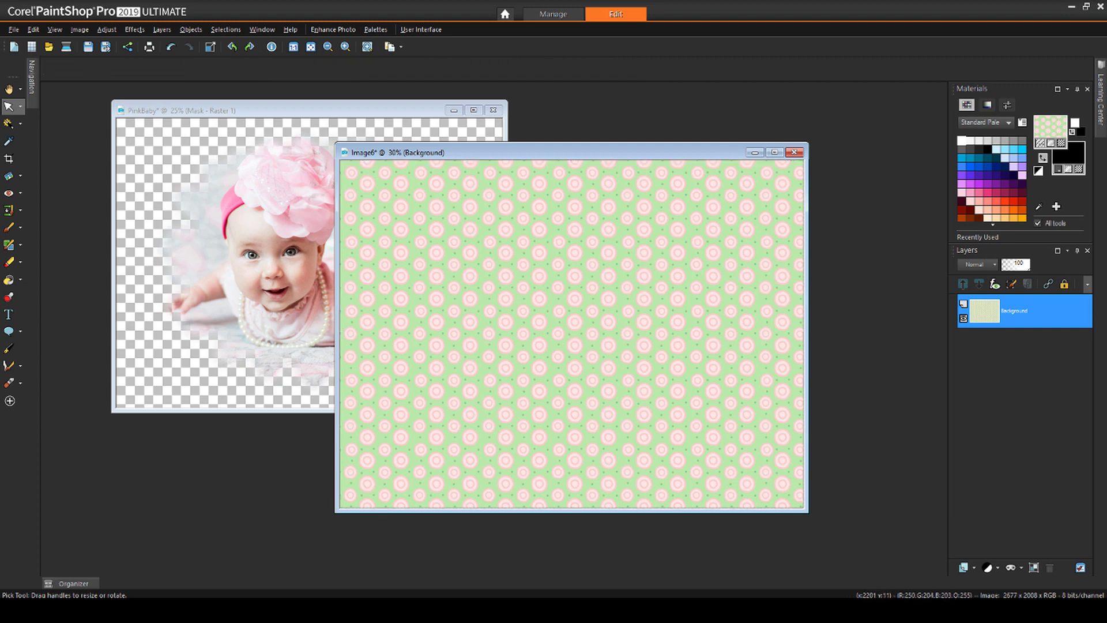
click(384, 111)
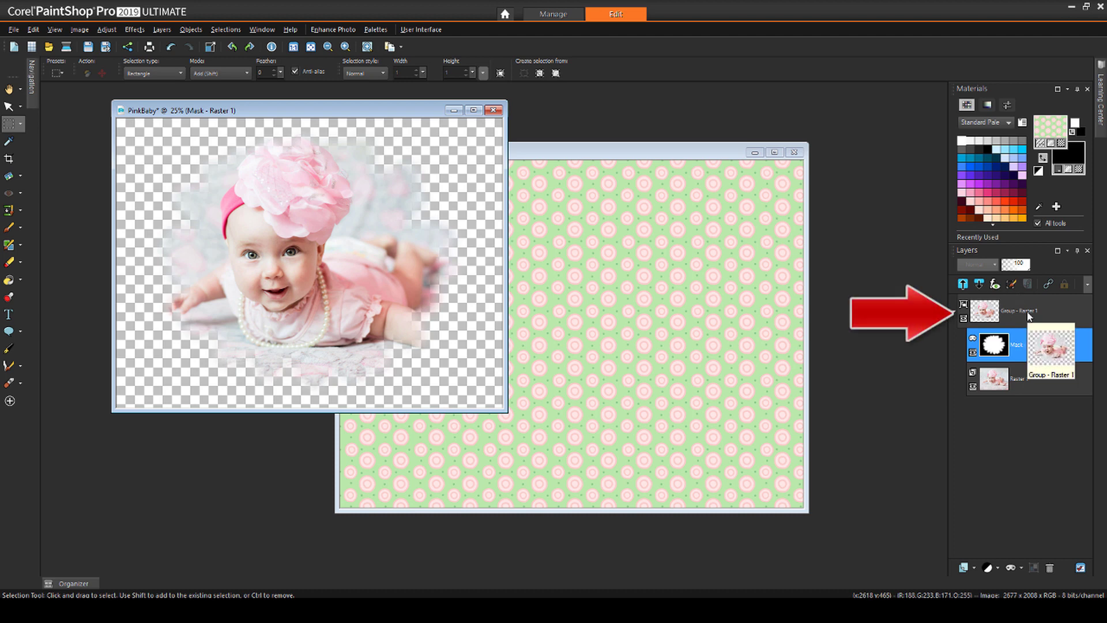
click(1012, 317)
drag(1012, 317, 599, 313)
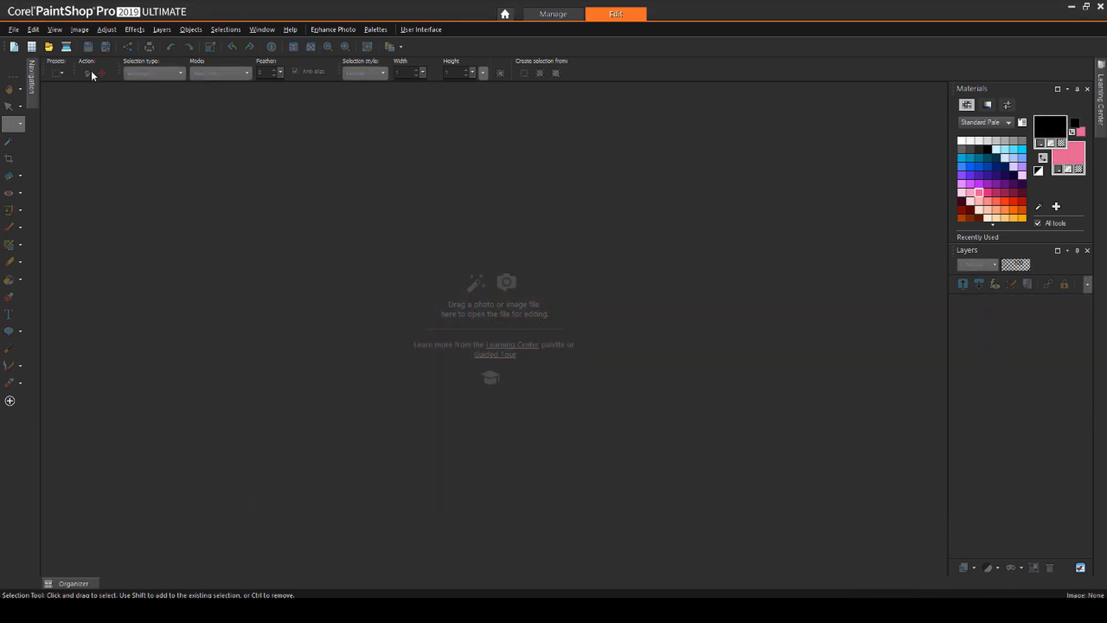
Create a new 1024 × 800 transparent raster image, Image7.
click(13, 29)
click(18, 46)
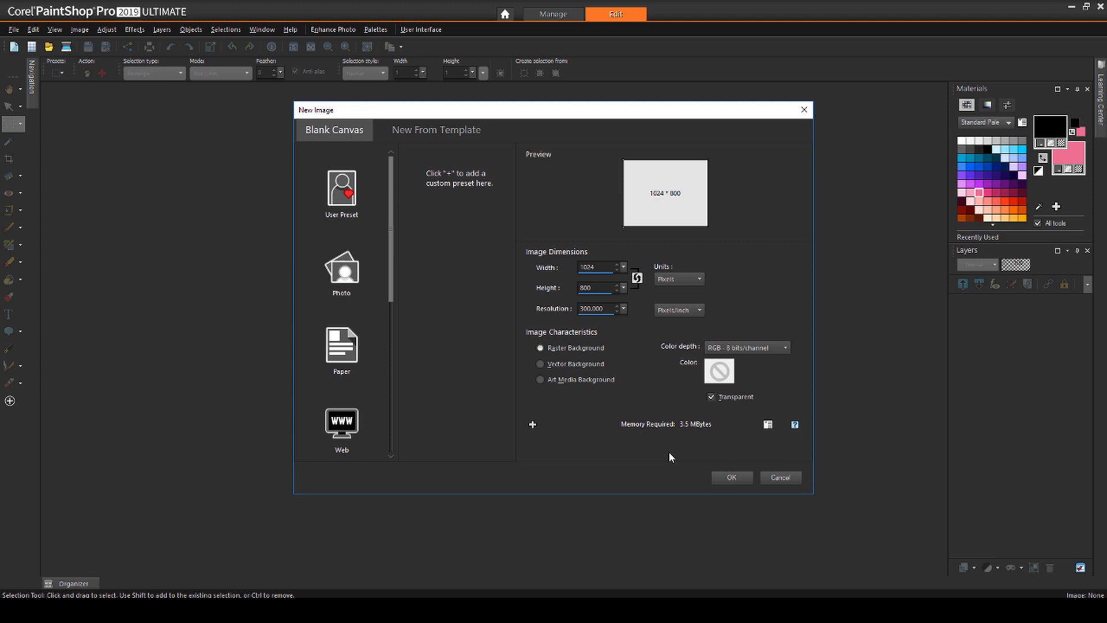
click(731, 476)
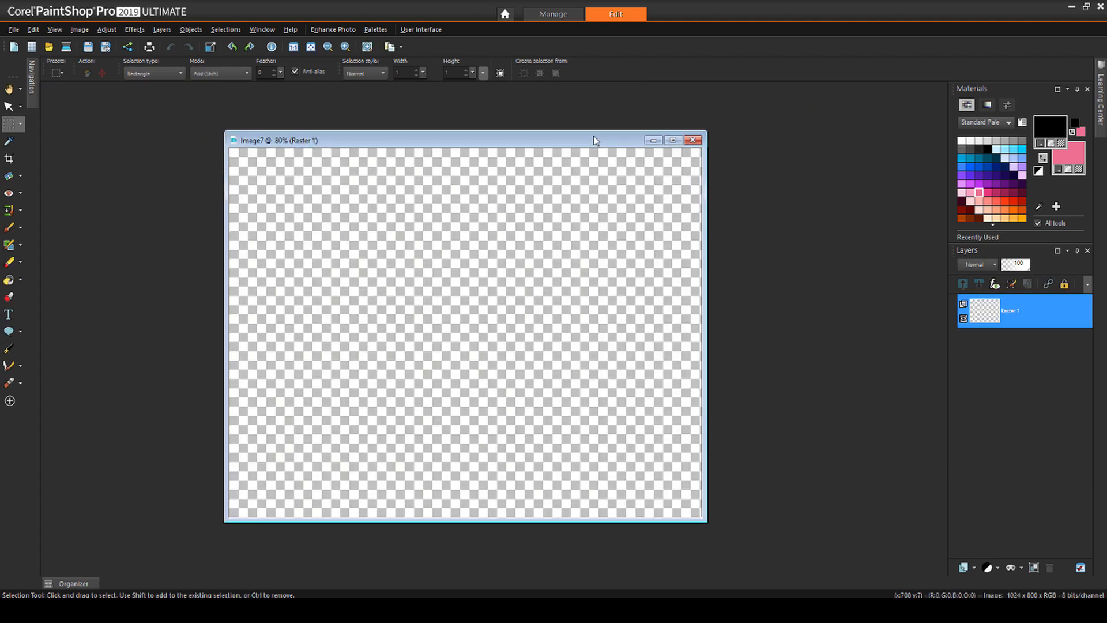
drag(594, 138, 640, 133)
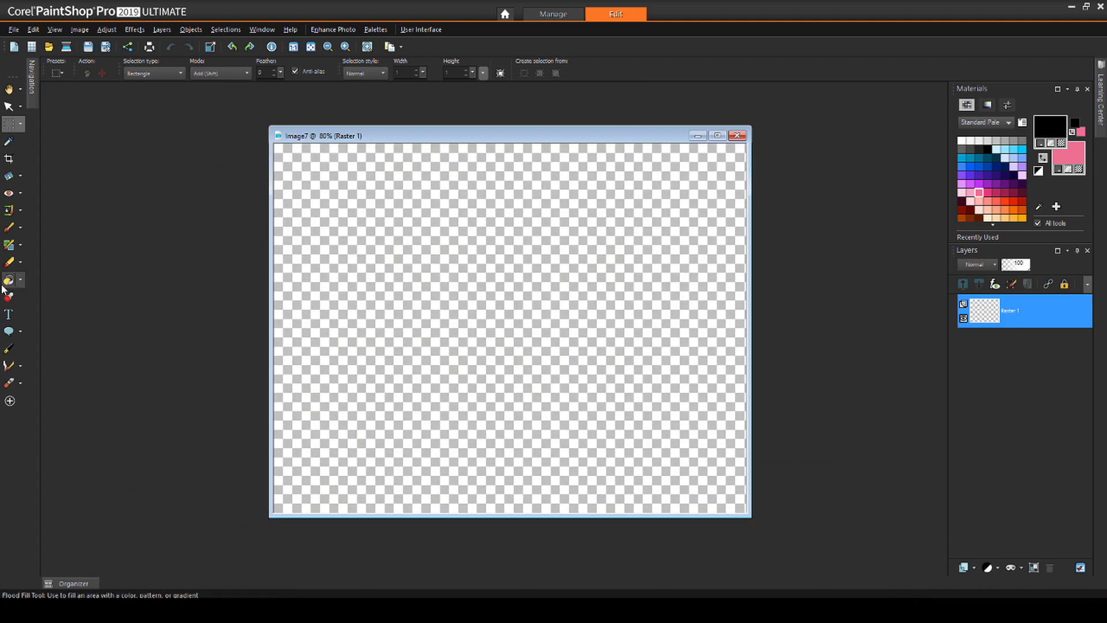
Flood-fill Image7 solid black and make white the foreground colour.
click(8, 280)
click(461, 310)
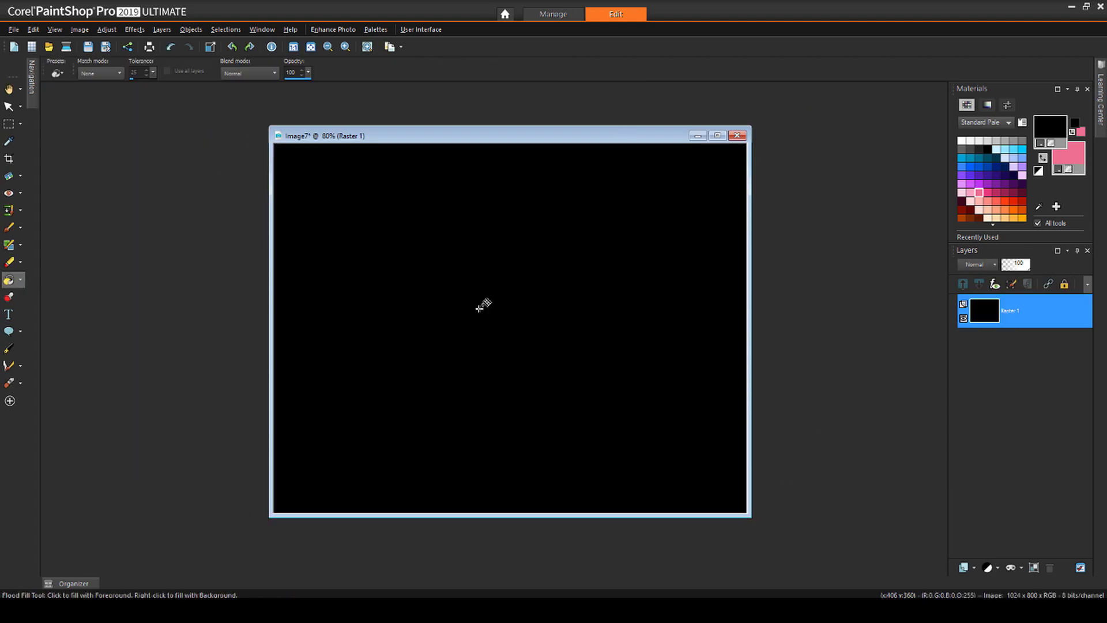
click(961, 140)
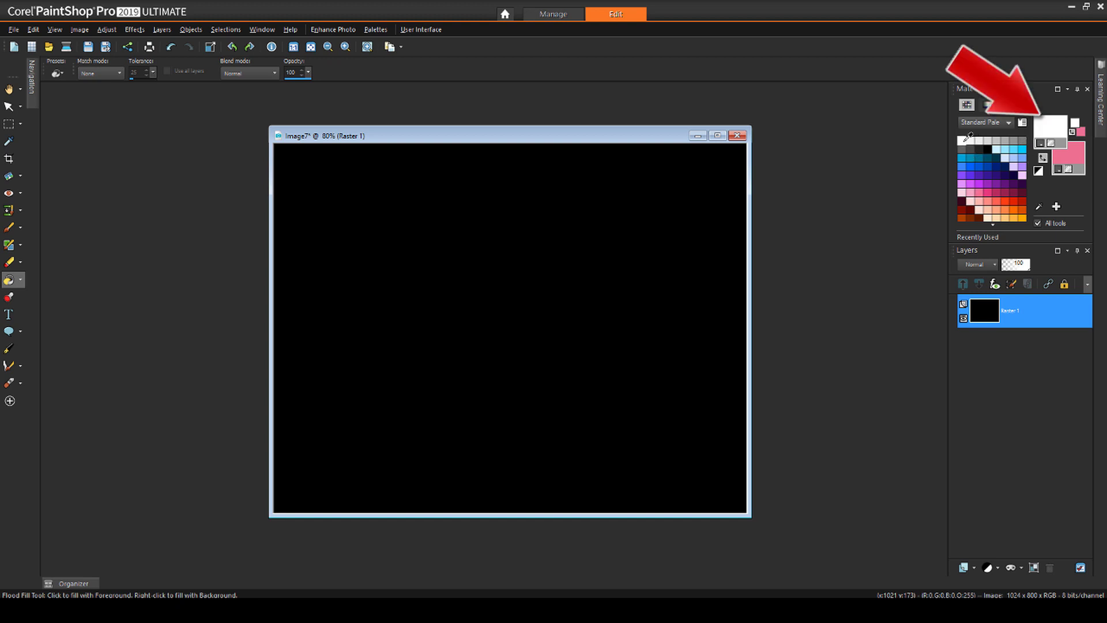
Set up the Paint Brush with the Cloud tip at size 351.
click(8, 227)
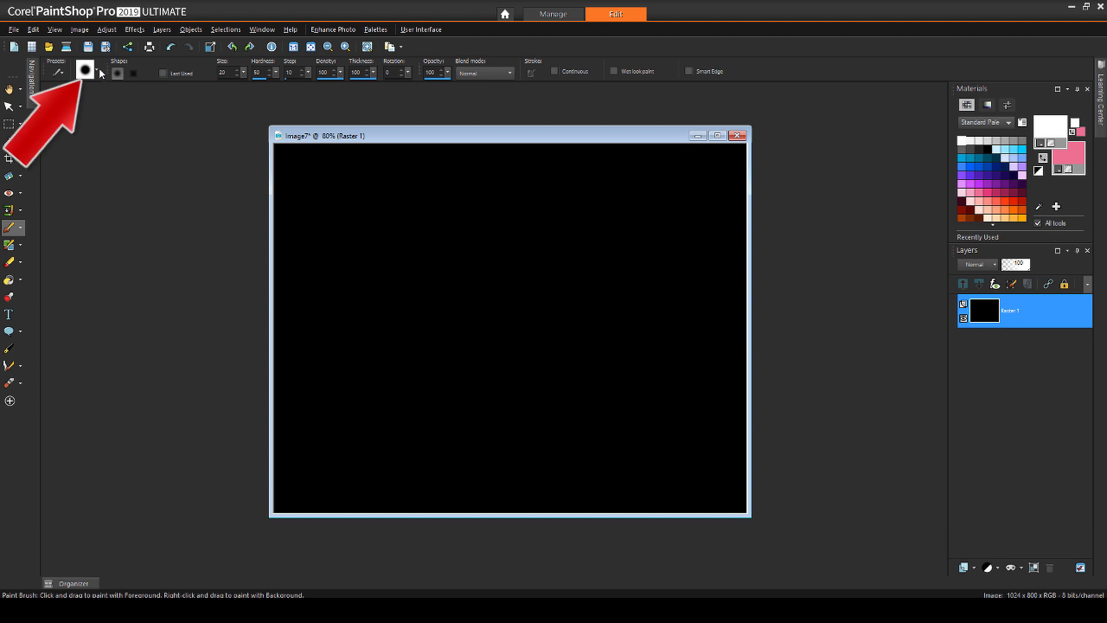
click(96, 73)
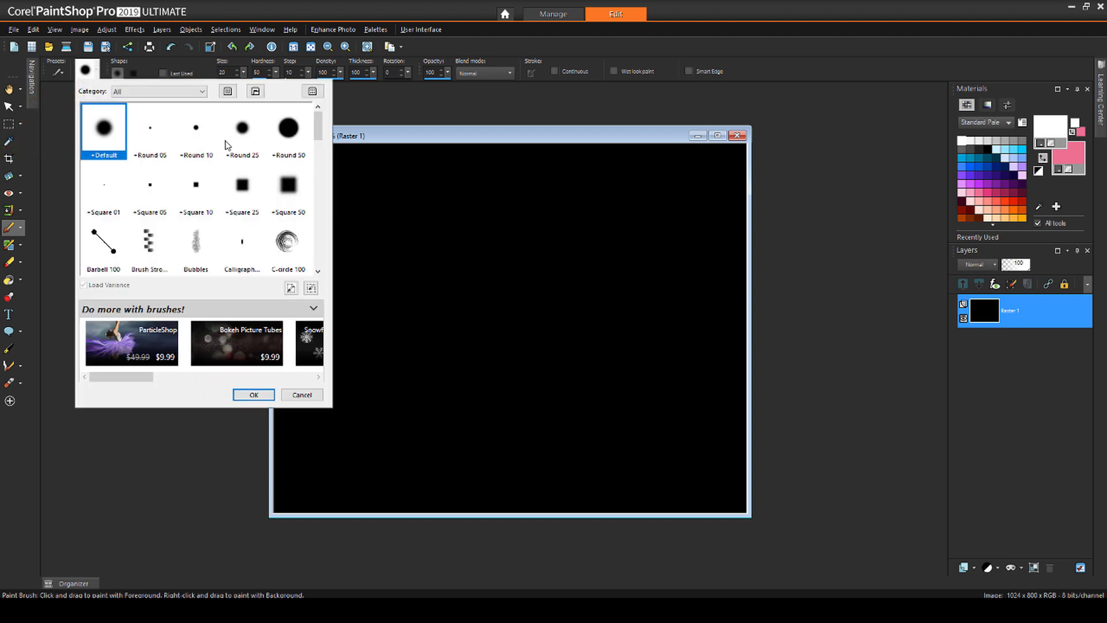
drag(317, 127, 317, 145)
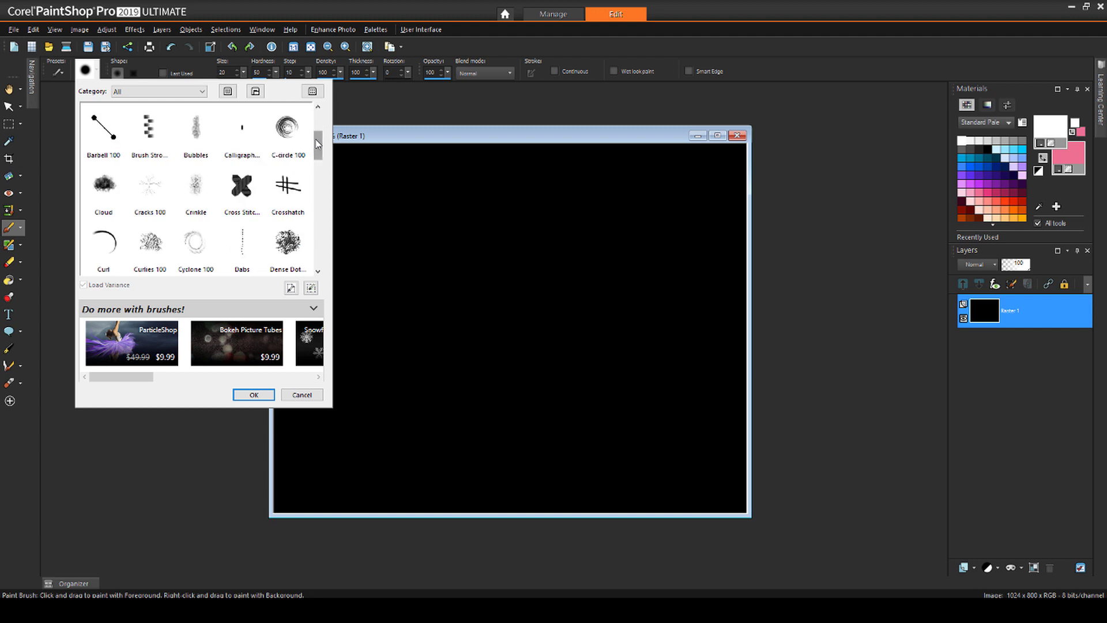
click(104, 186)
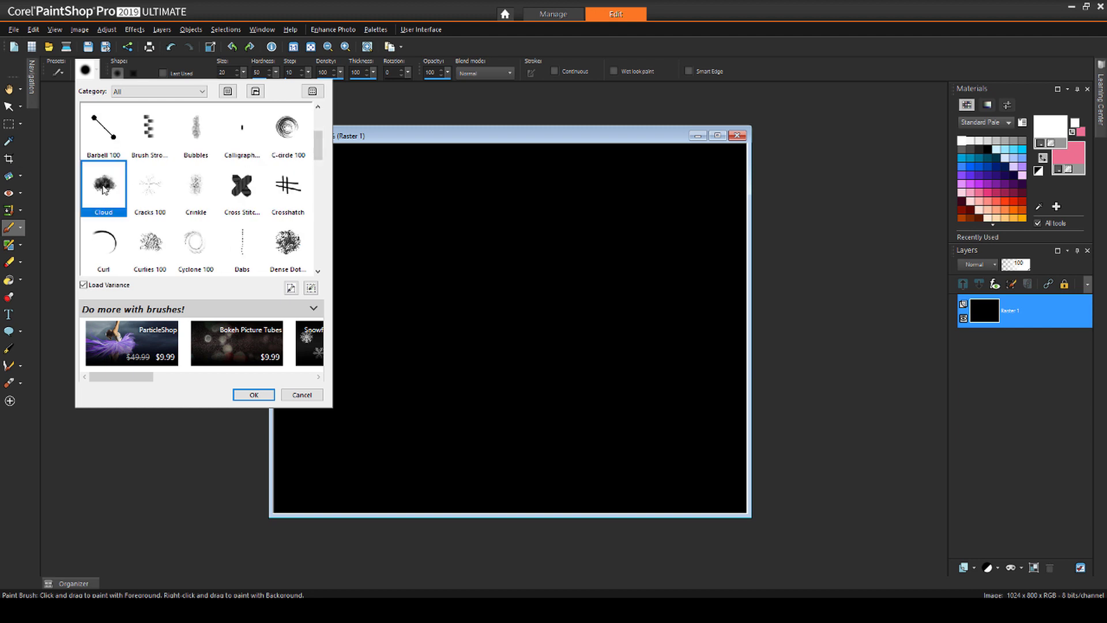
click(253, 394)
drag(322, 342, 432, 288)
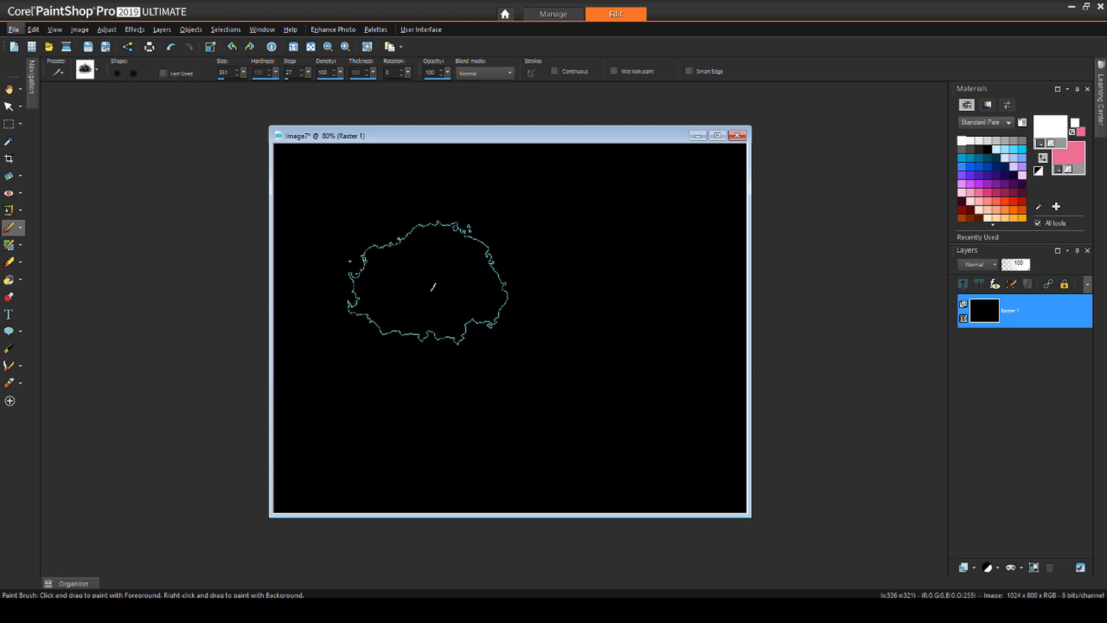
Stamp white cloud dabs across the black canvas to build the main cloud shape.
click(433, 287)
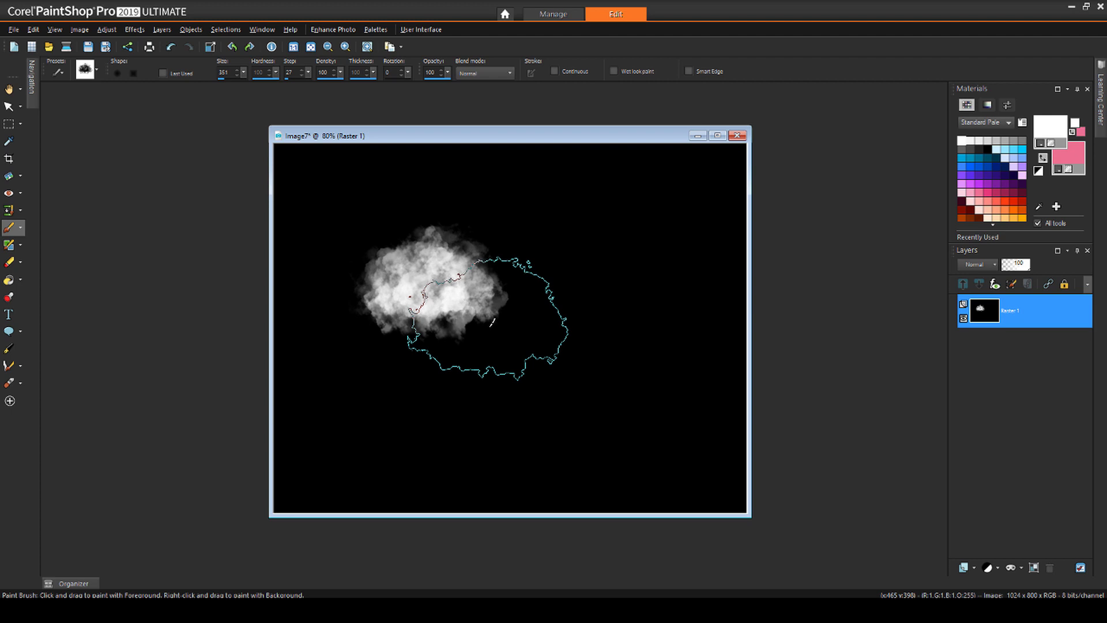
click(501, 304)
click(522, 268)
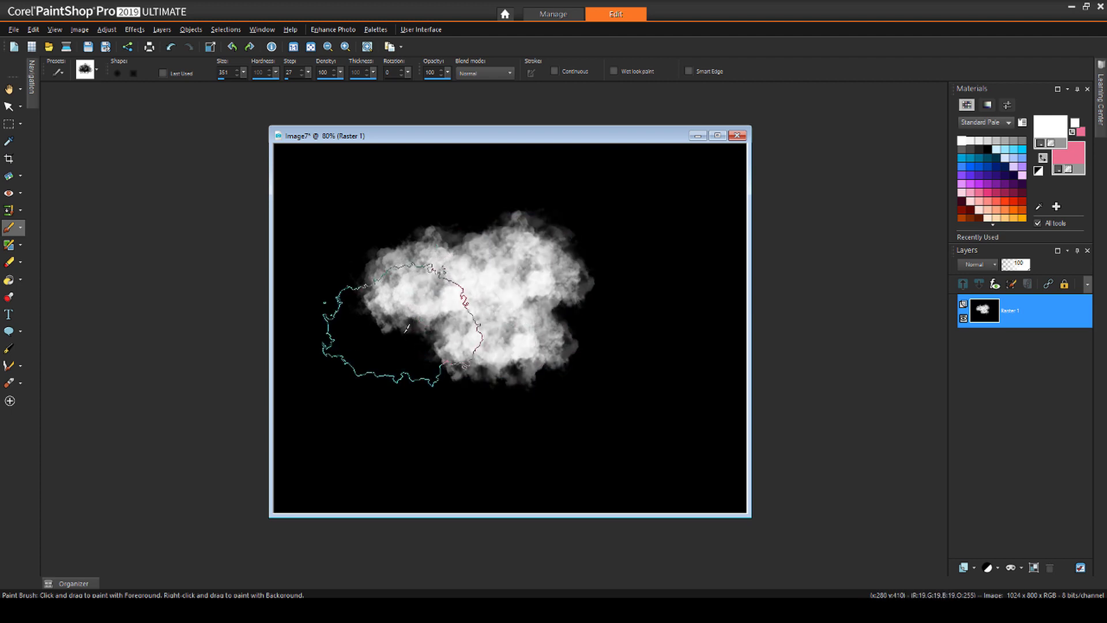
click(389, 340)
click(468, 393)
click(596, 384)
click(602, 291)
click(490, 248)
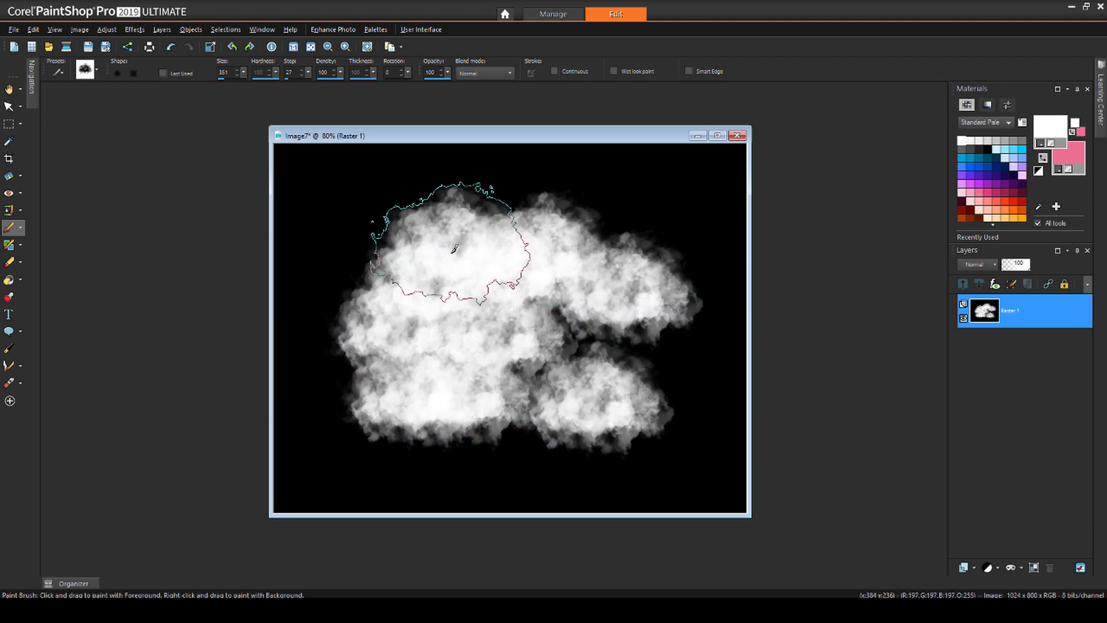
click(604, 314)
click(501, 305)
click(458, 369)
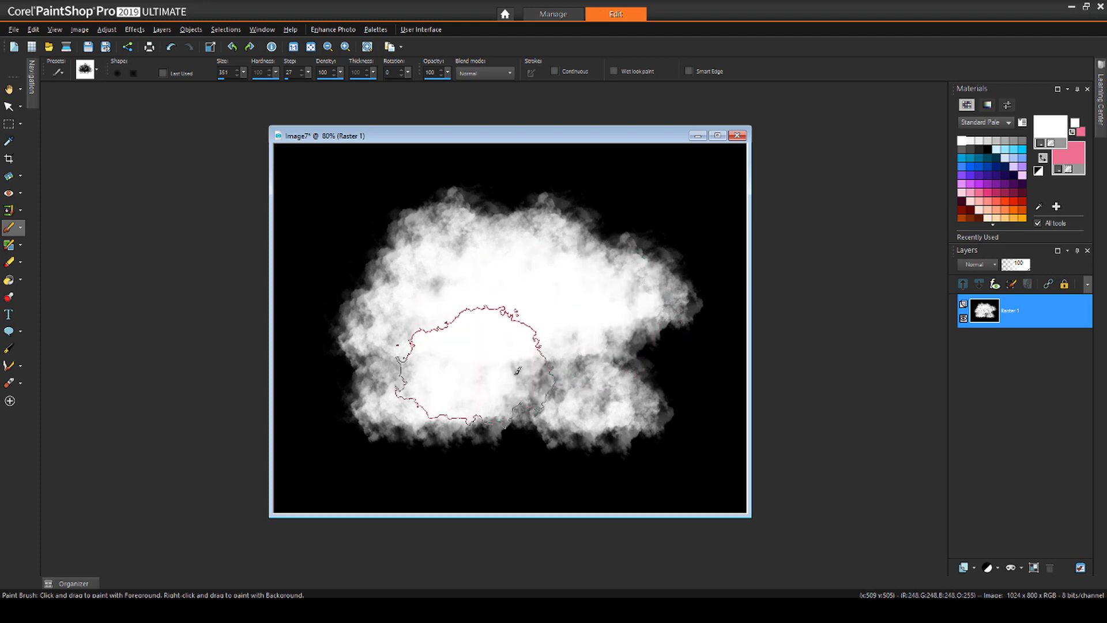
click(518, 361)
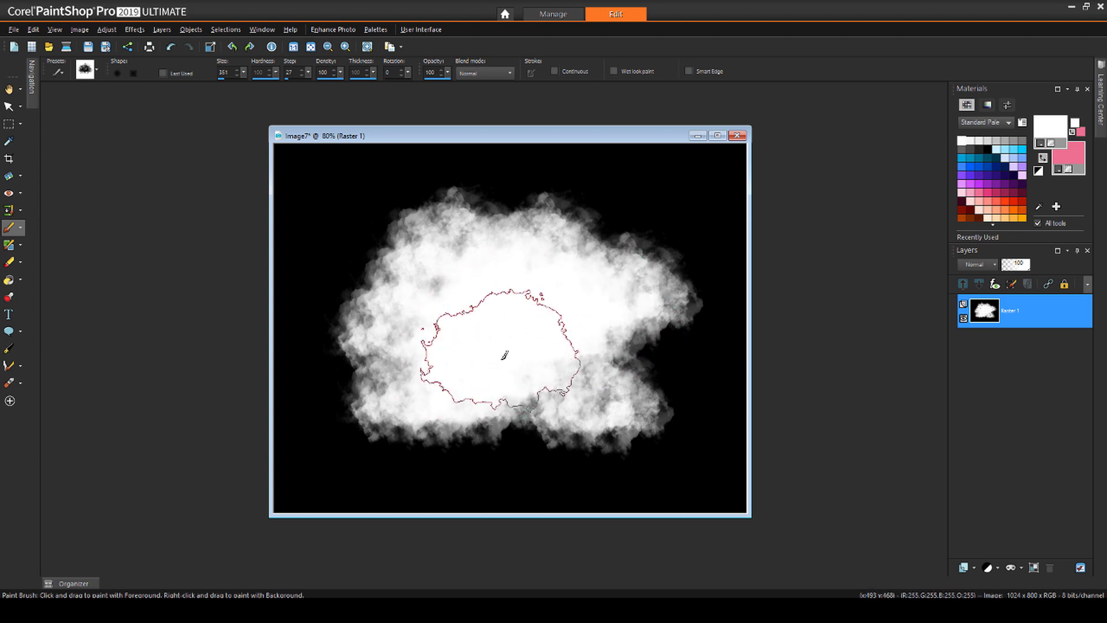
Rotate the brush tip to 82 degrees and fill out the cloud's gaps, lobes and edges.
click(390, 78)
click(398, 284)
click(622, 308)
click(521, 403)
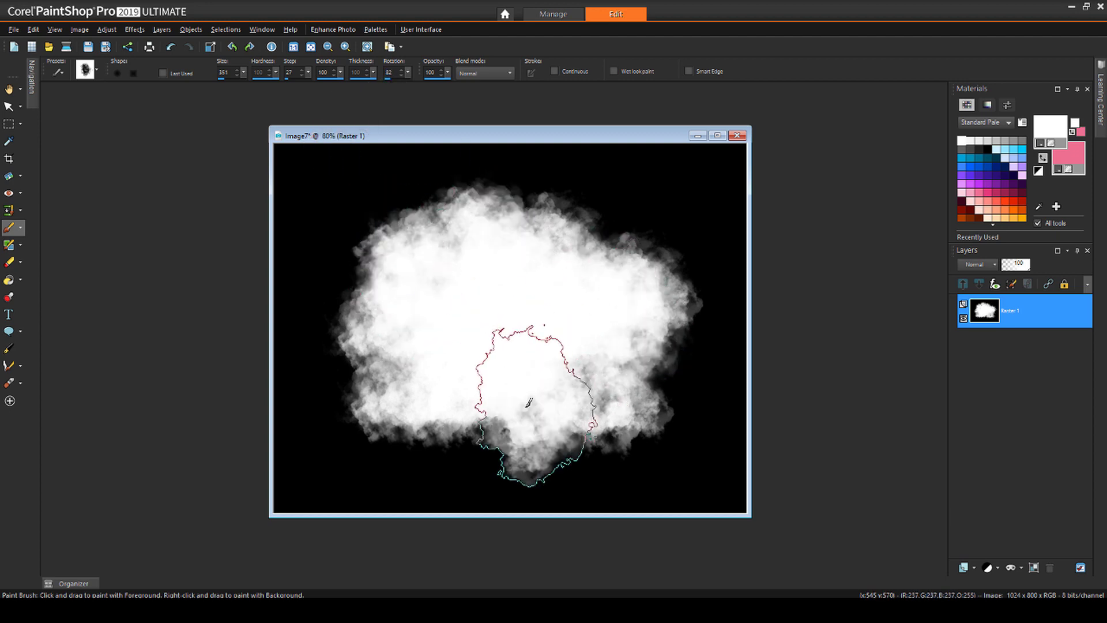
click(376, 326)
click(377, 326)
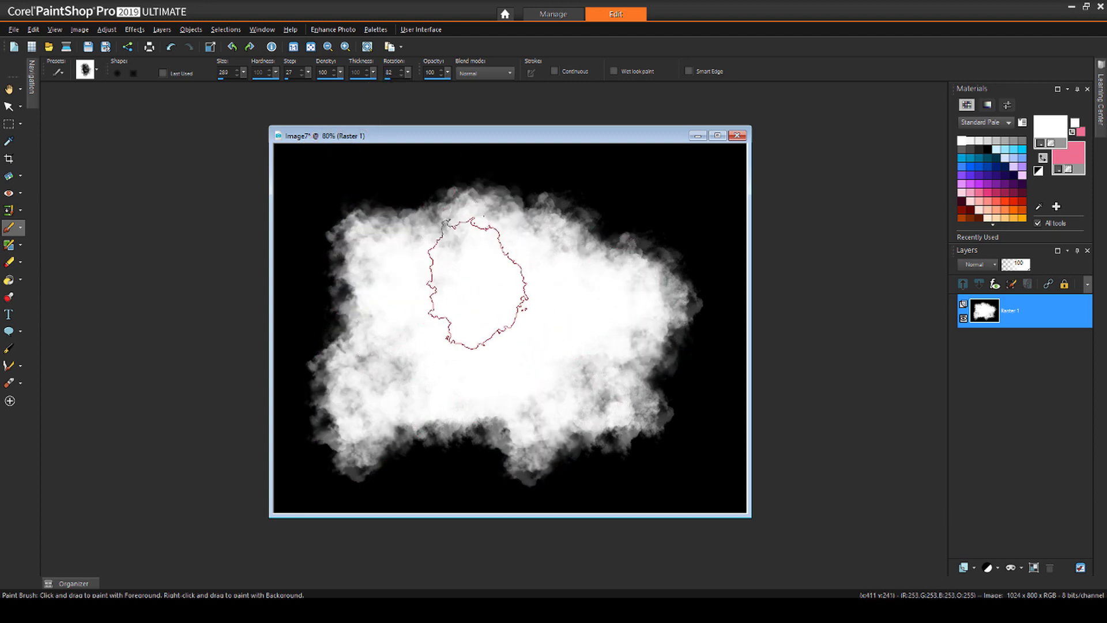
click(450, 444)
click(494, 441)
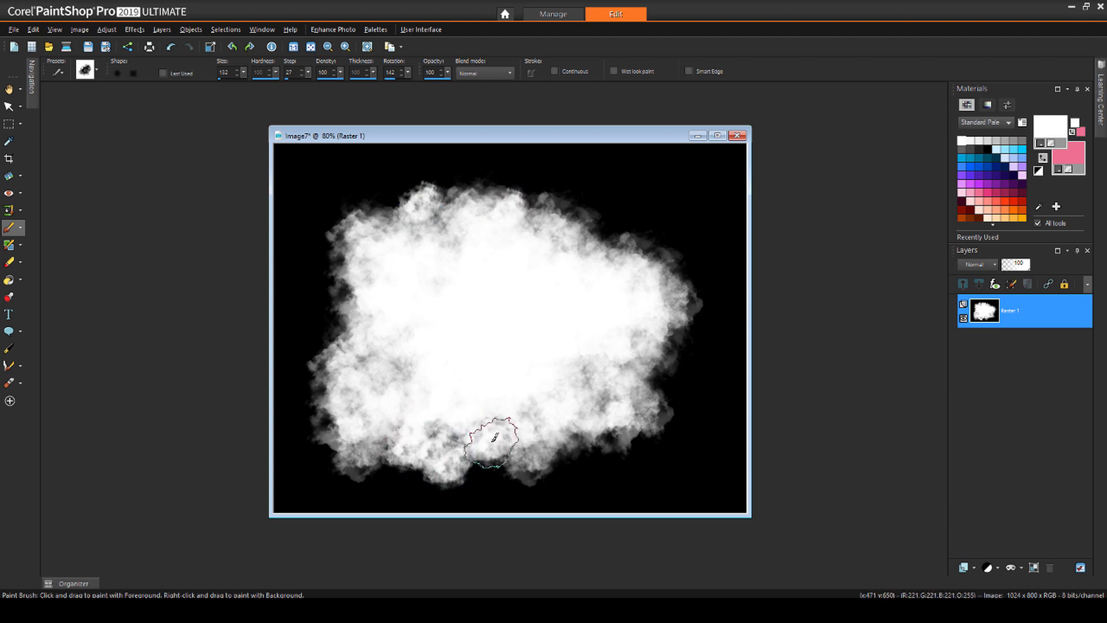
click(640, 443)
click(600, 222)
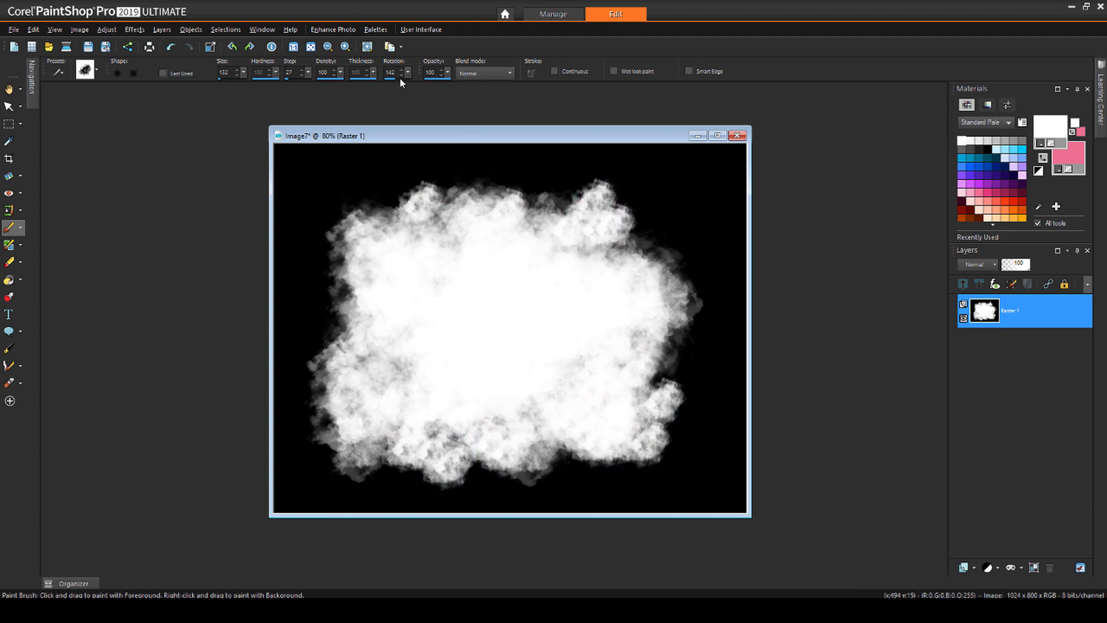
click(631, 256)
click(669, 371)
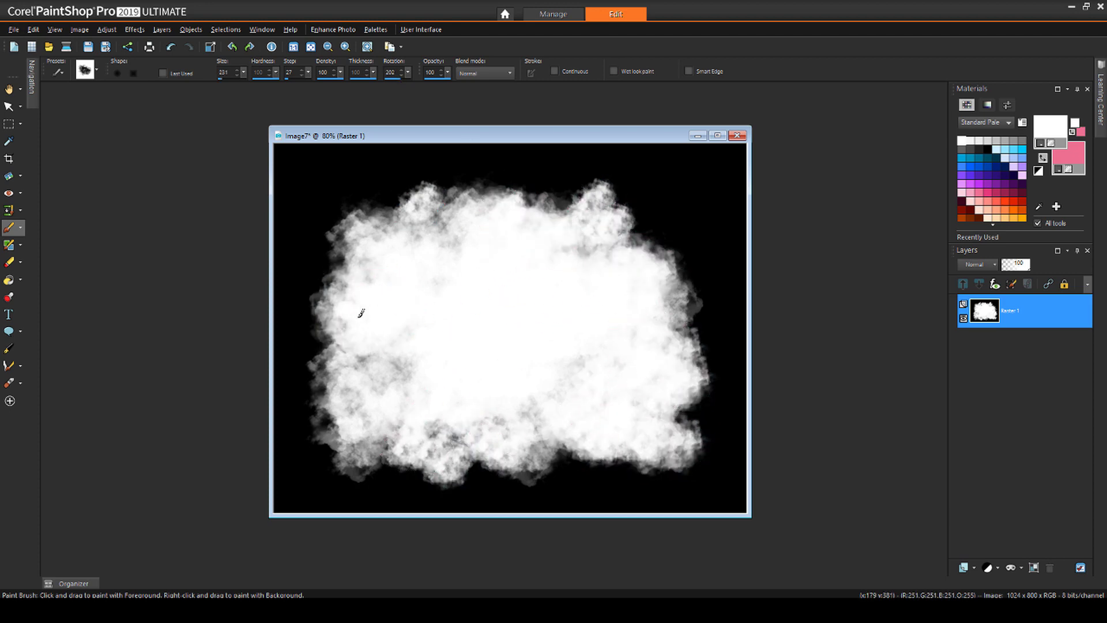
click(398, 222)
click(519, 223)
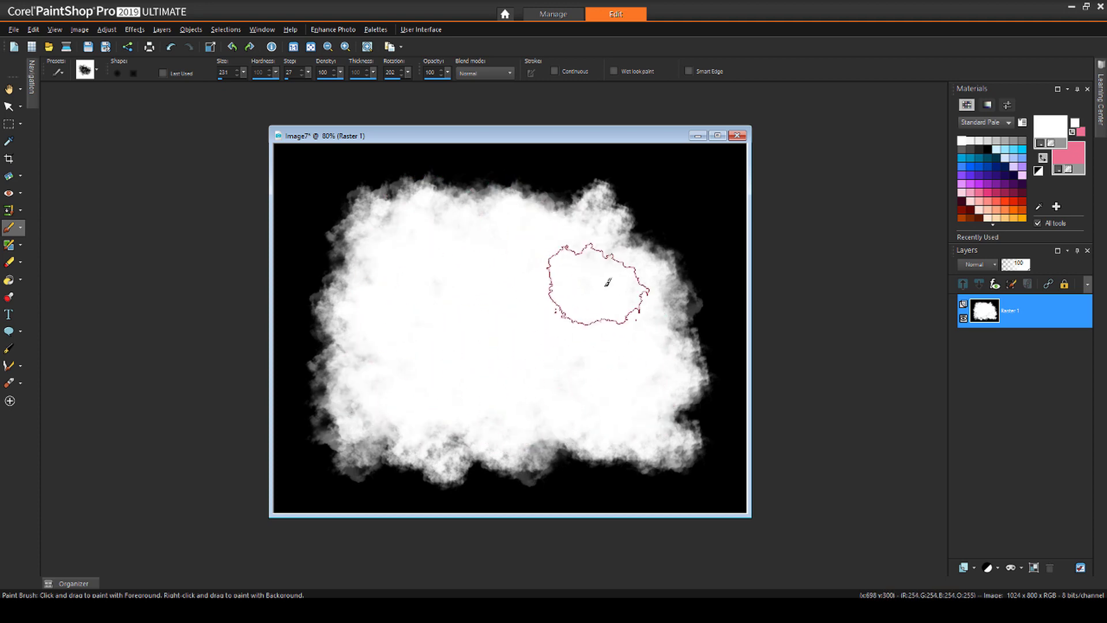
click(557, 376)
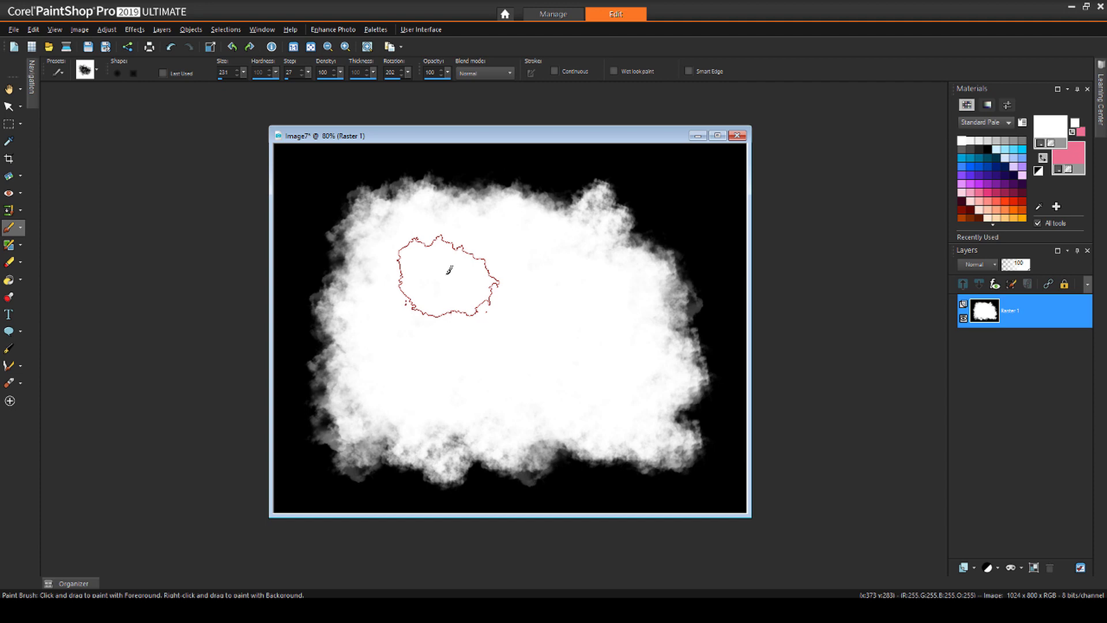
Turn the cloud painting into a layer mask from the image's source luminance.
click(1021, 568)
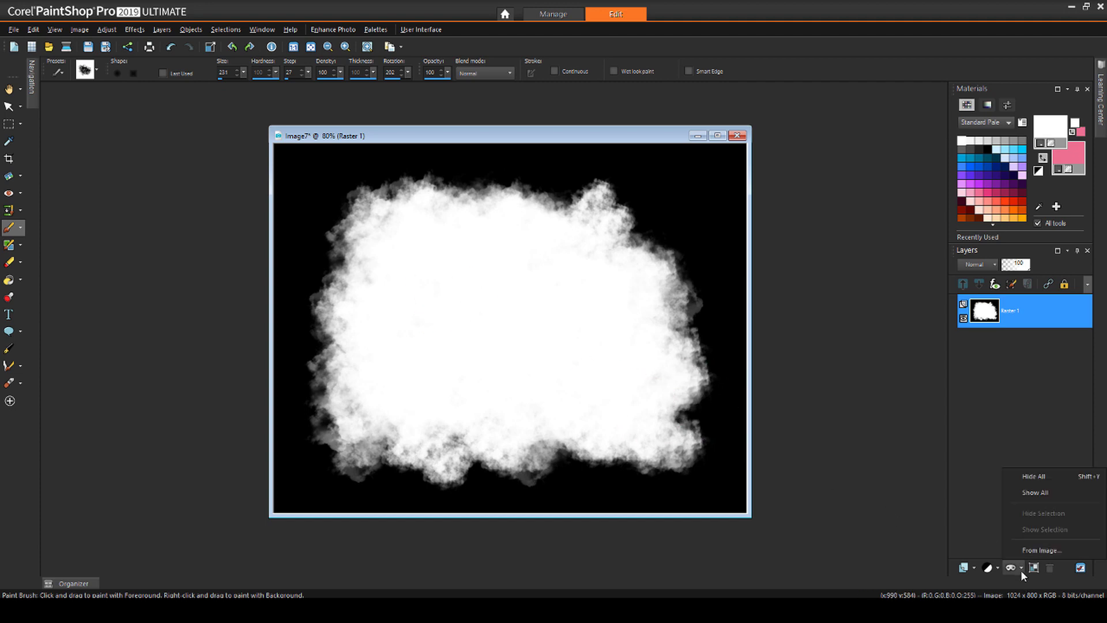
click(1013, 550)
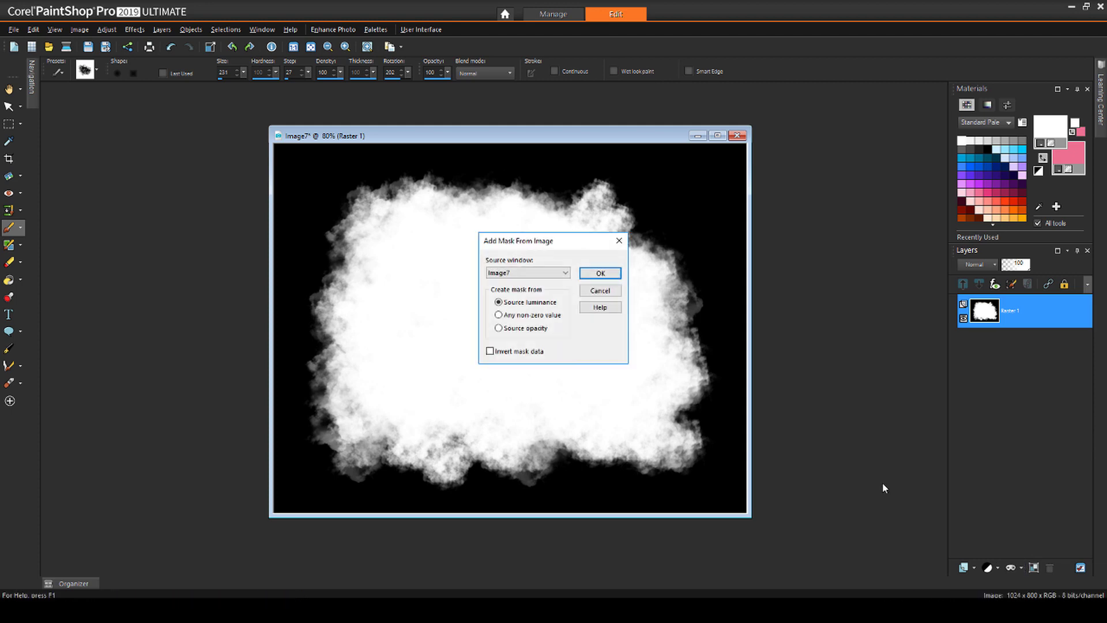
click(599, 274)
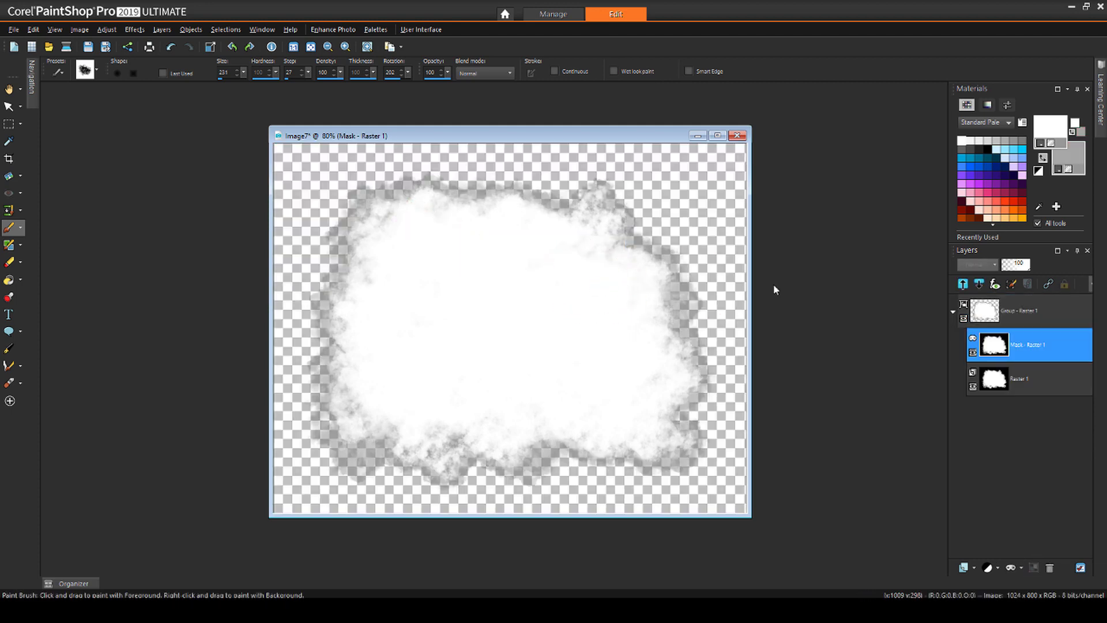
Save the cloud mask to disk under a new name replacing the old mask name.
click(162, 29)
mouse_move(219, 306)
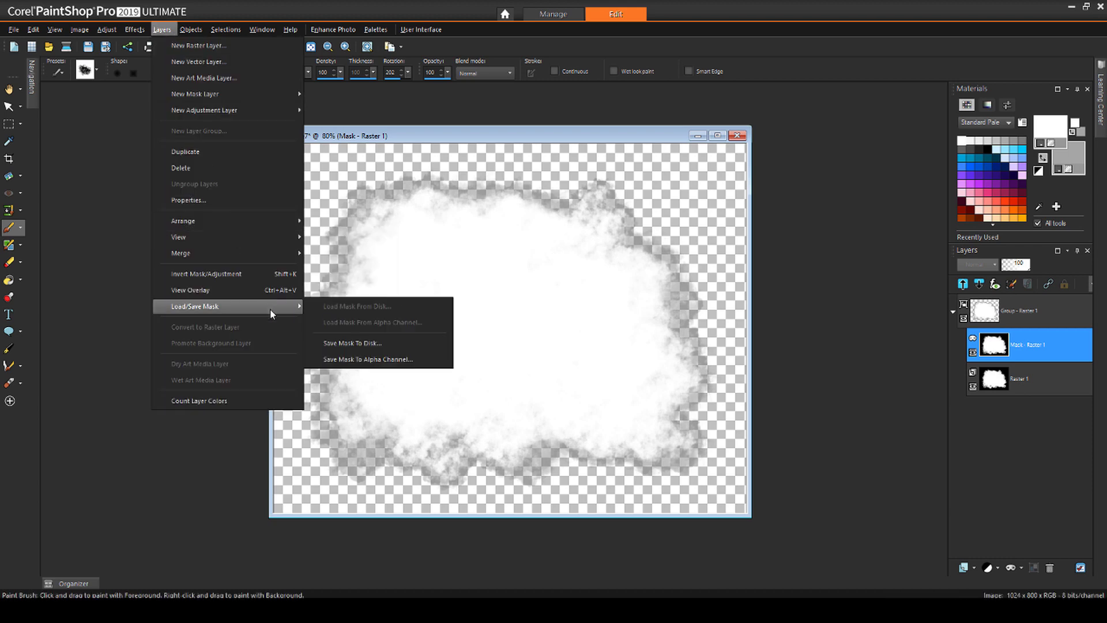
click(369, 344)
double_click(520, 282)
text(Cloud)
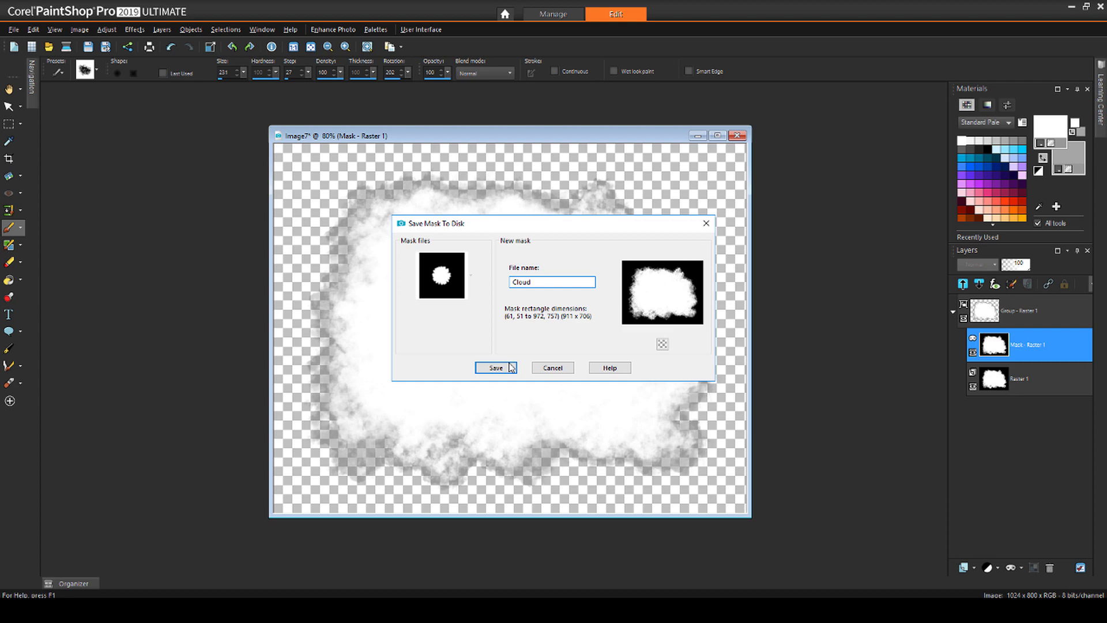
click(511, 368)
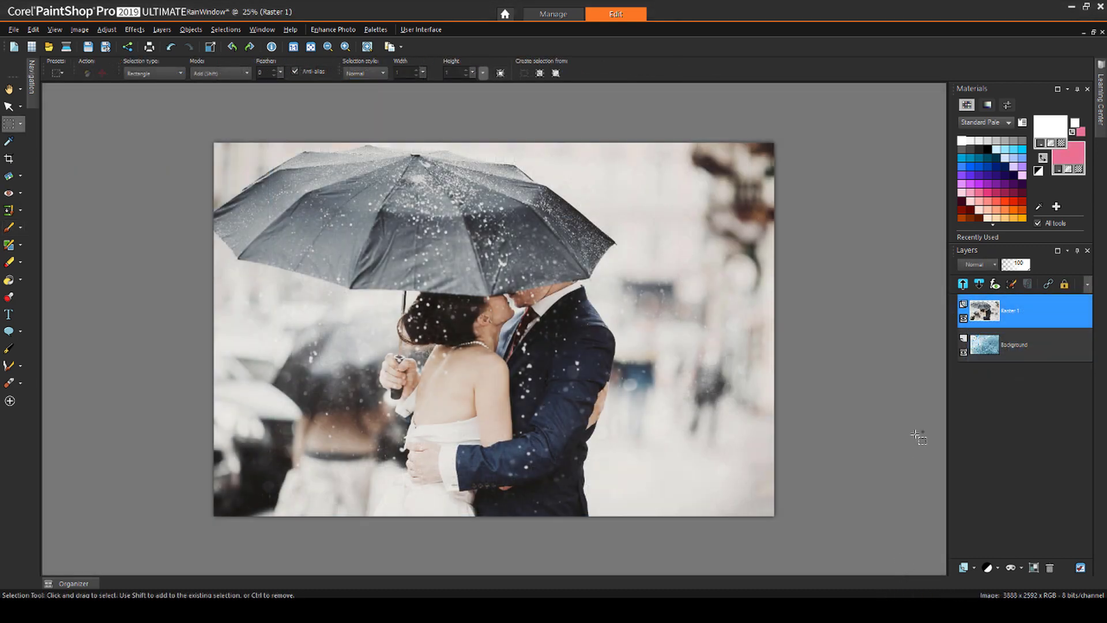
Check the rain layer beneath the couple photo, then load the saved cloud mask onto the photo, fitted to canvas.
click(963, 319)
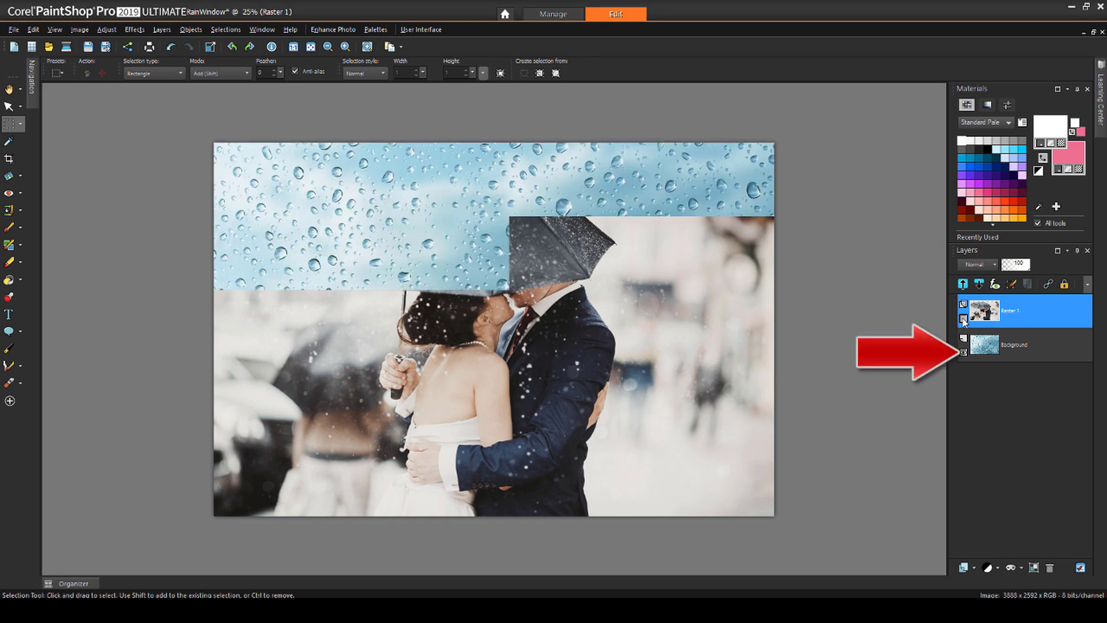
click(962, 319)
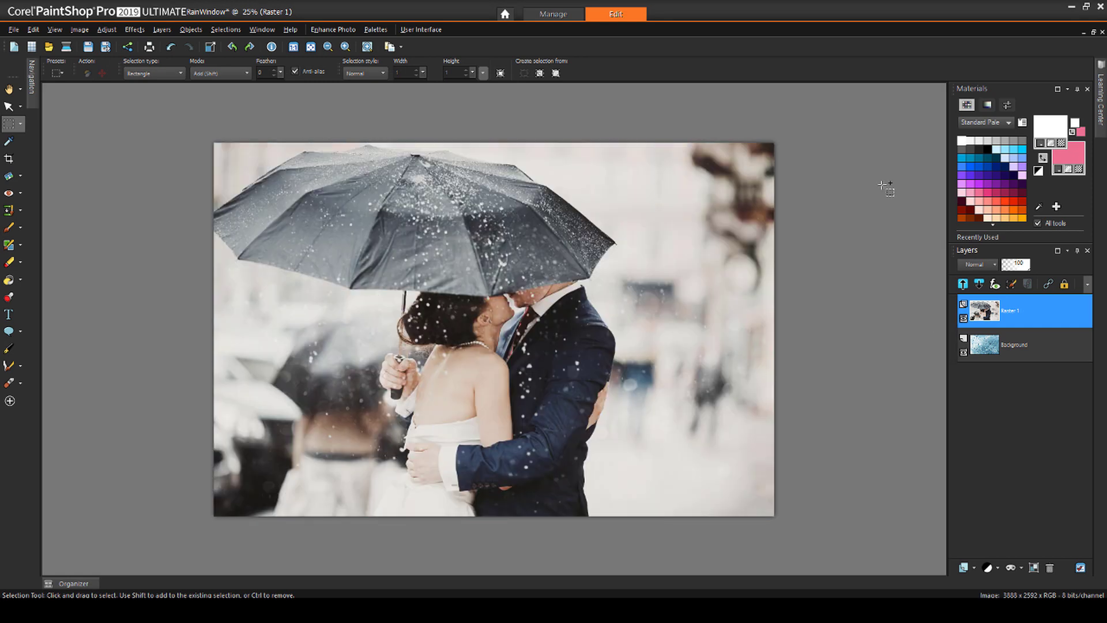
click(162, 30)
mouse_move(249, 308)
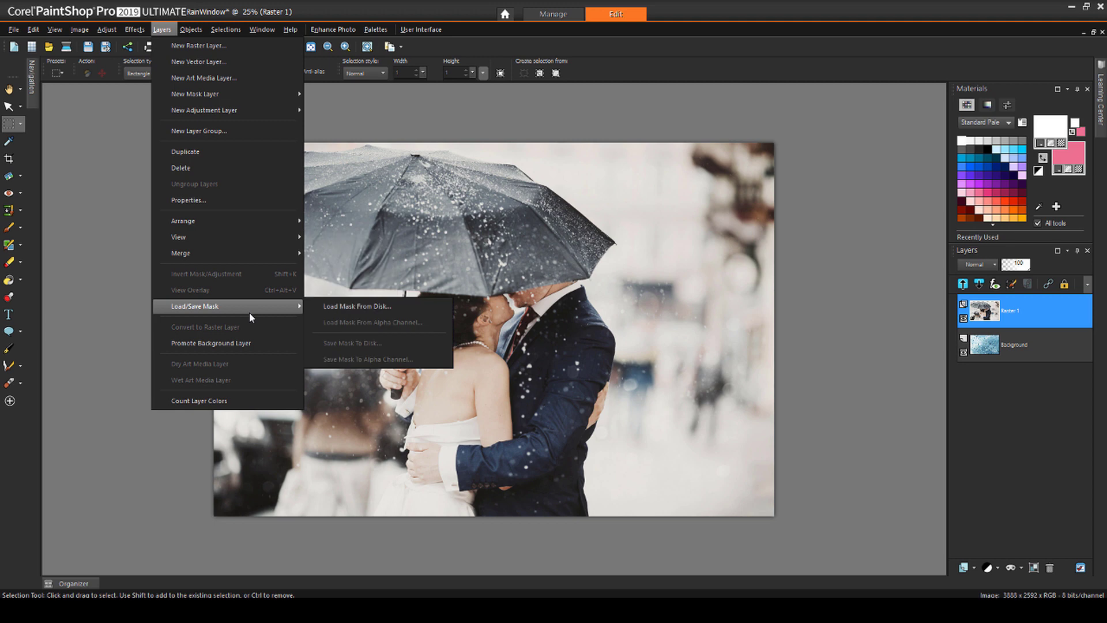
click(324, 309)
click(467, 255)
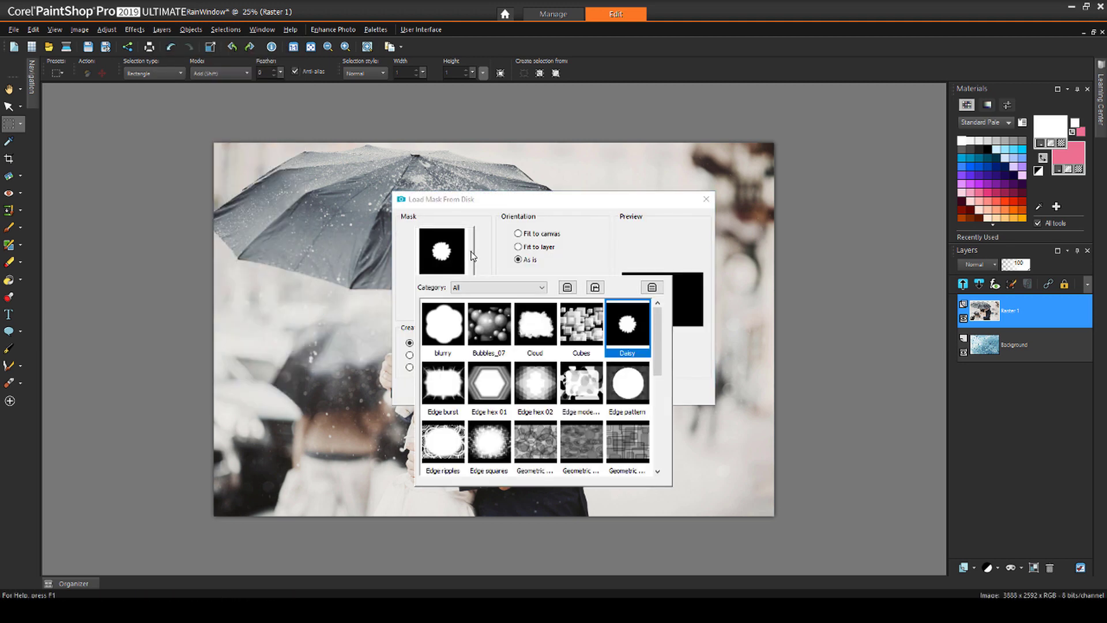
click(536, 322)
click(519, 234)
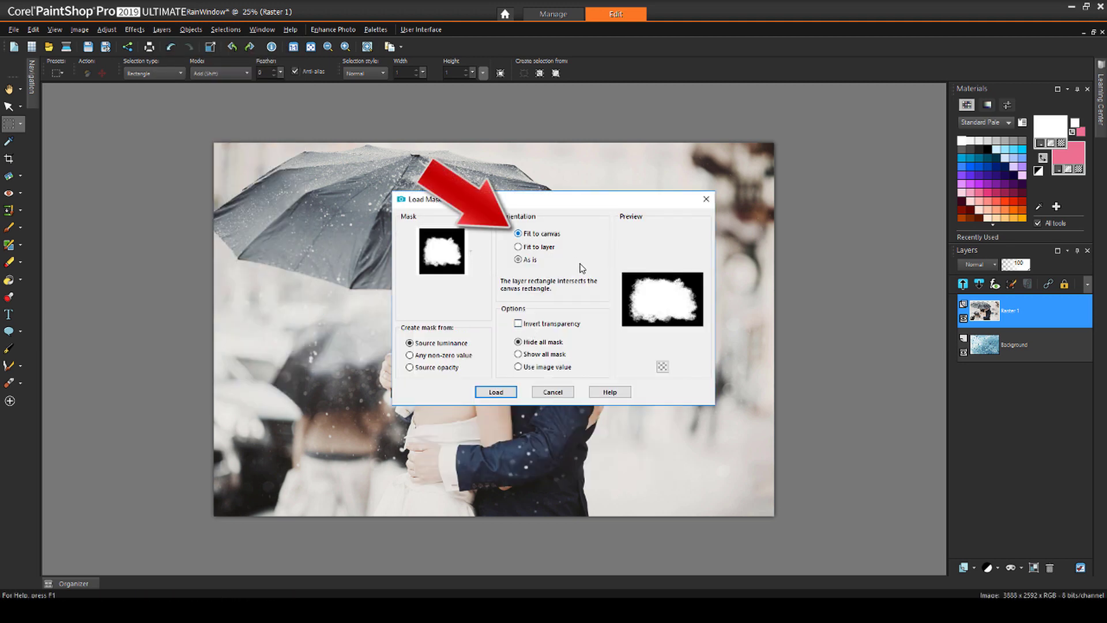
key(Return)
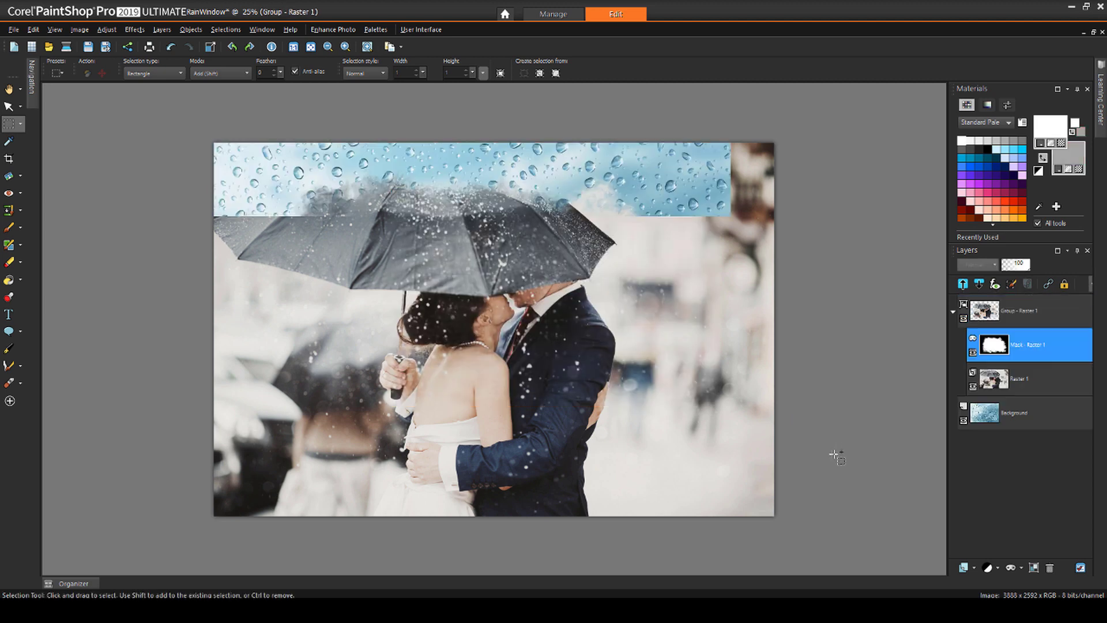